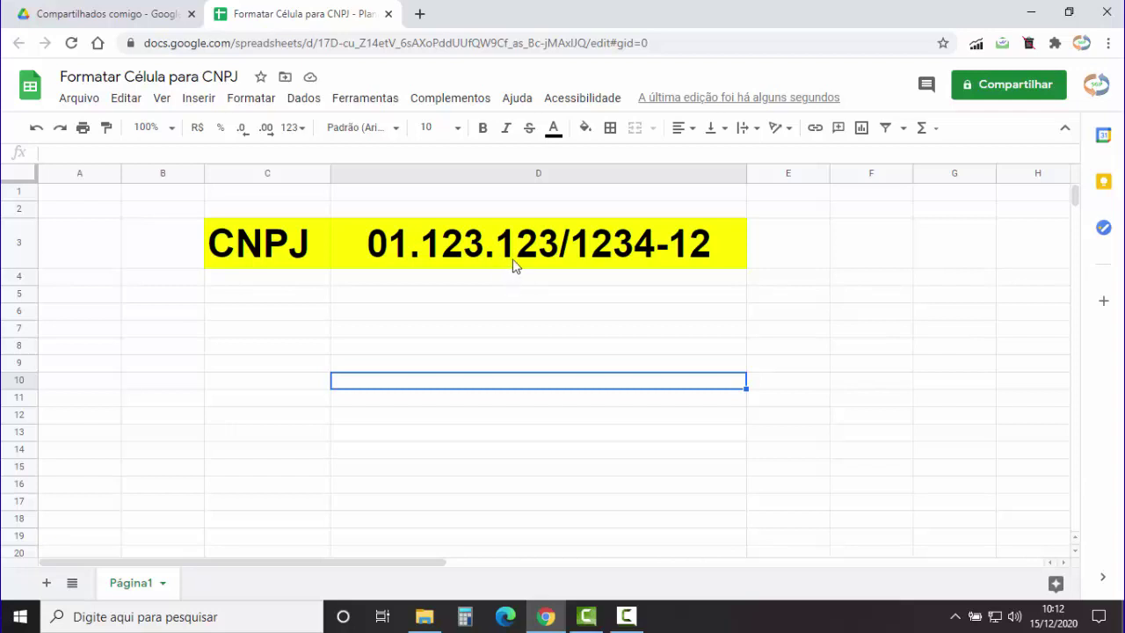
# Step: Replace D3's number format with the custom CNPJ mask 0#"."###"."###"/"####"-"##
pyautogui.click(396, 264)
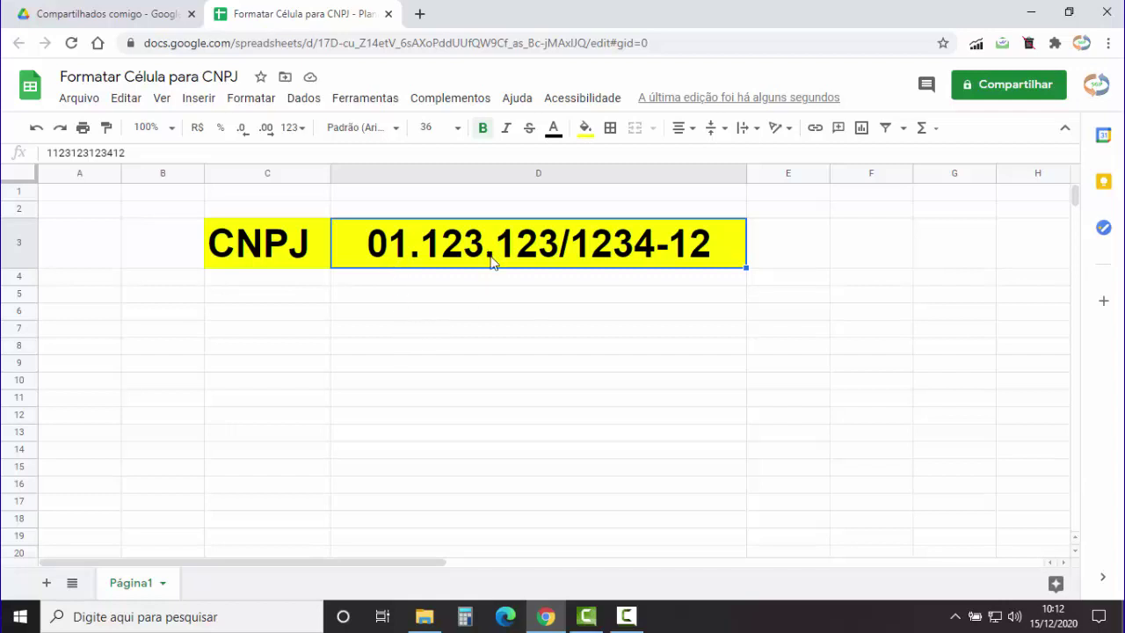
pyautogui.click(245, 101)
pyautogui.moveTo(327, 176)
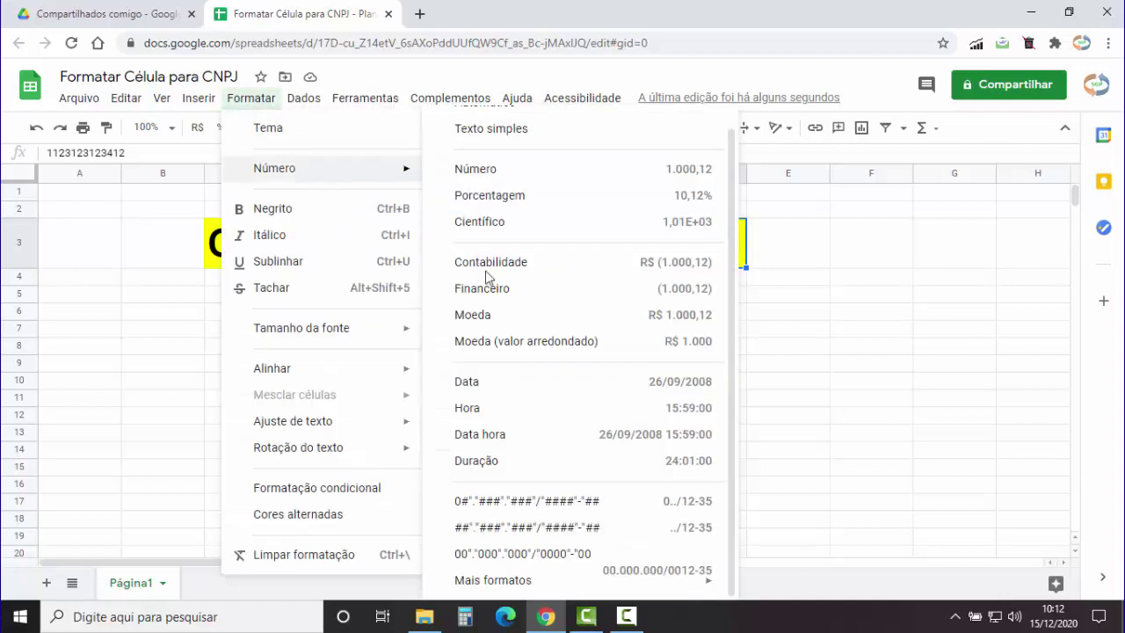
pyautogui.moveTo(528, 582)
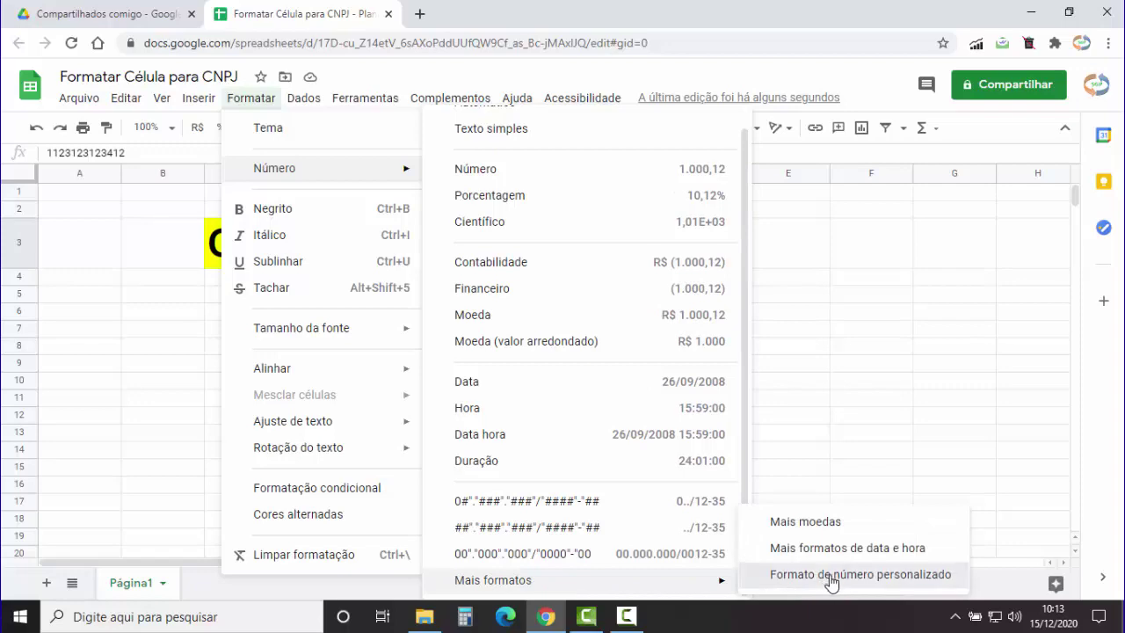
pyautogui.click(832, 580)
pyautogui.hotkey('ctrl', 'a')
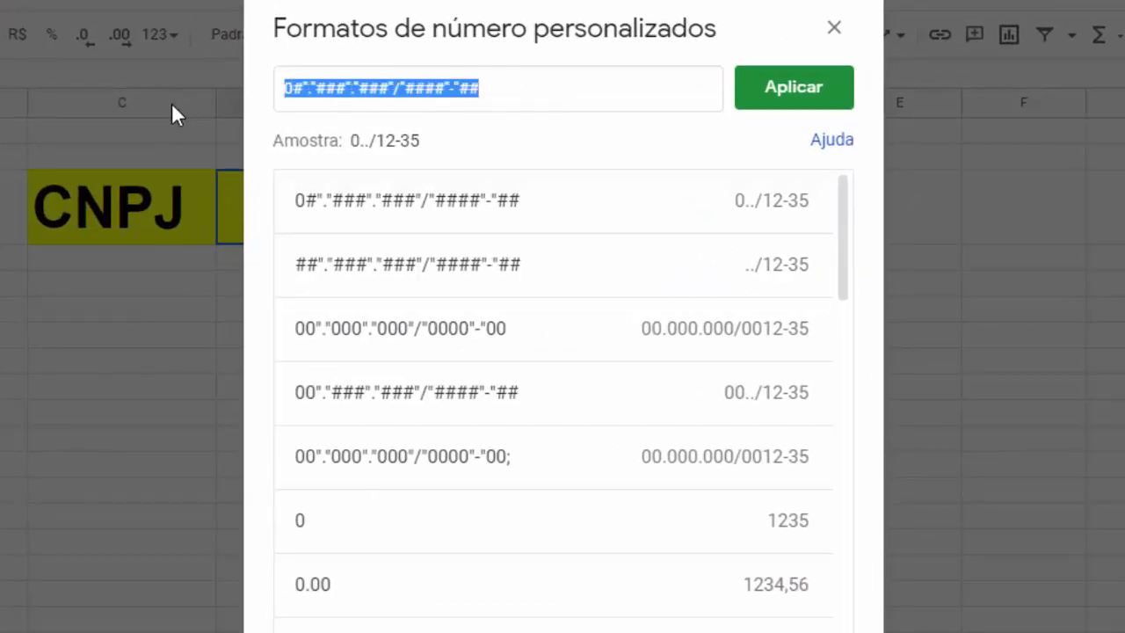
pyautogui.press('BackSpace')
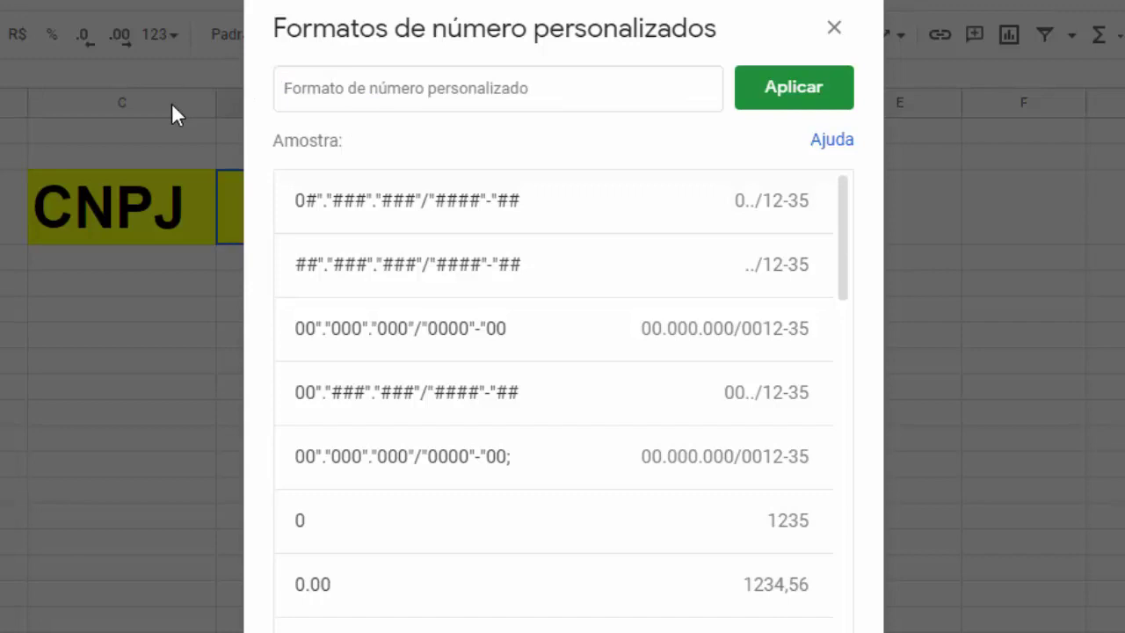
pyautogui.write('0')
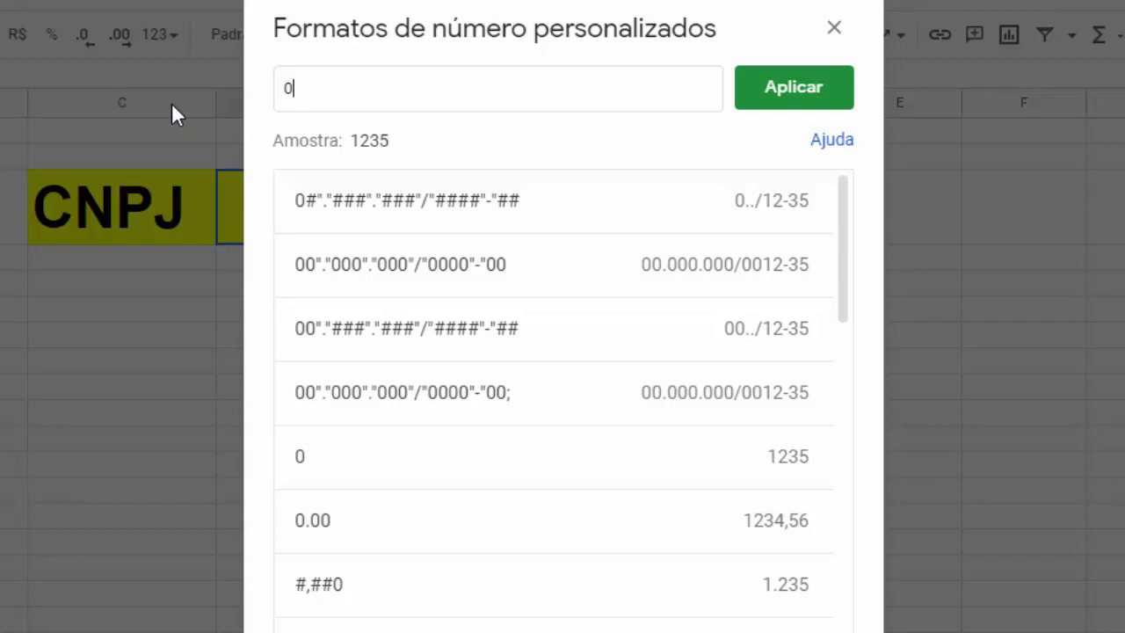
pyautogui.write('#')
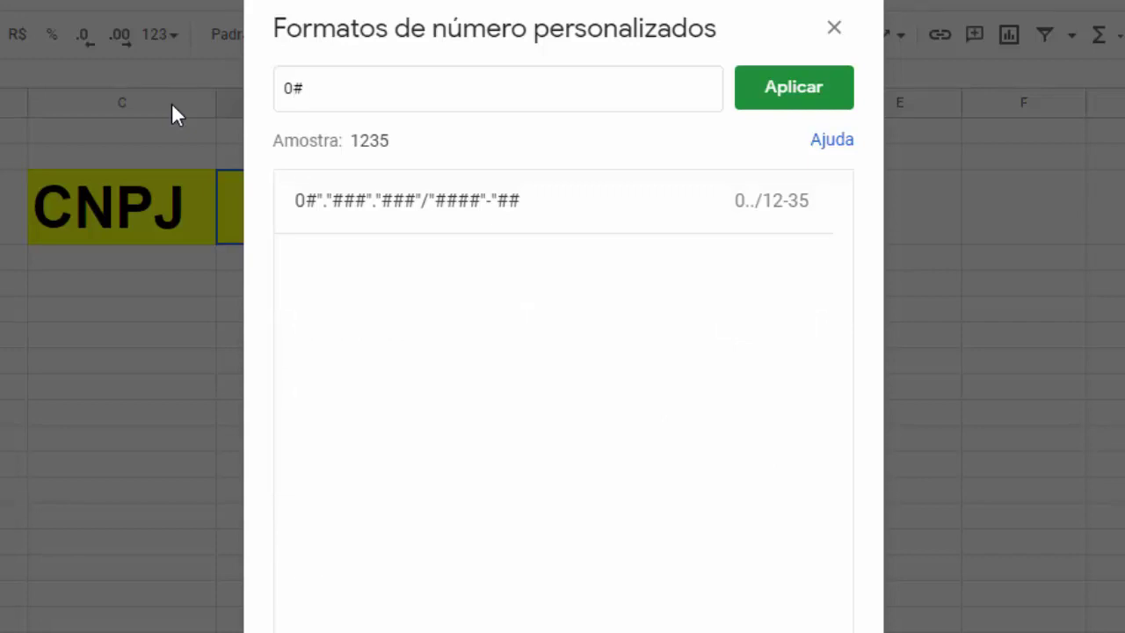
pyautogui.write('".')
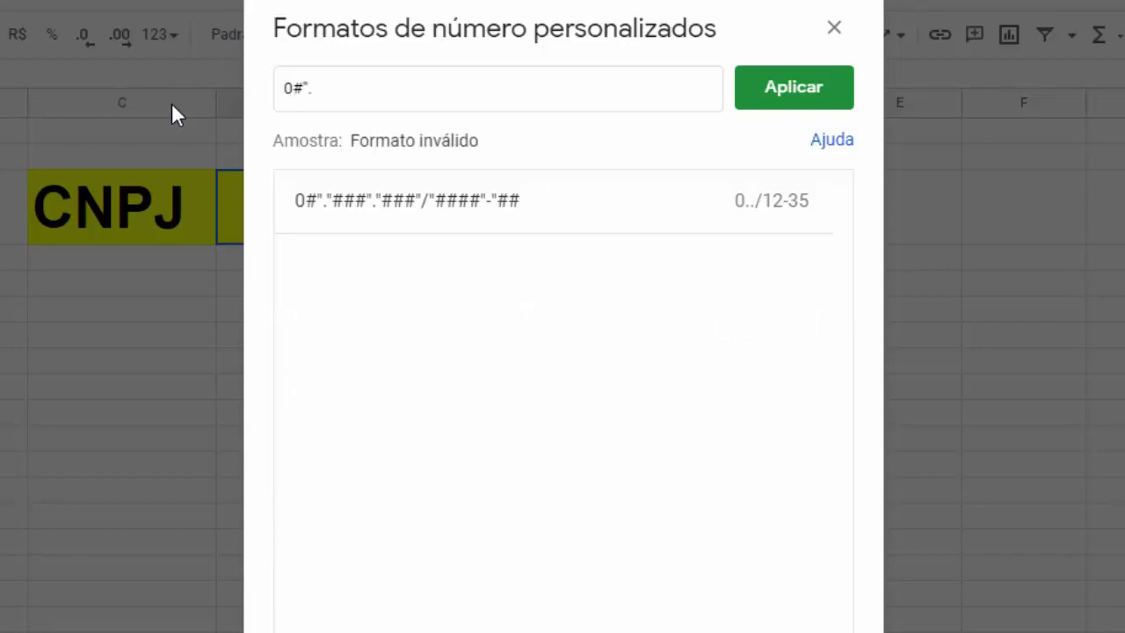
pyautogui.write('"')
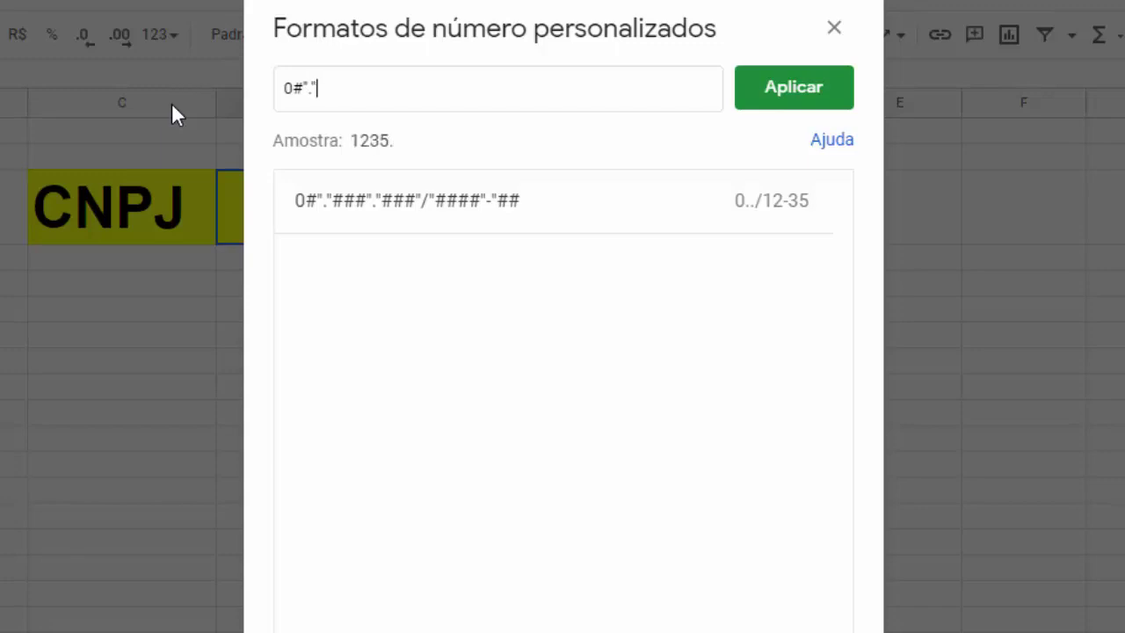
pyautogui.write('###')
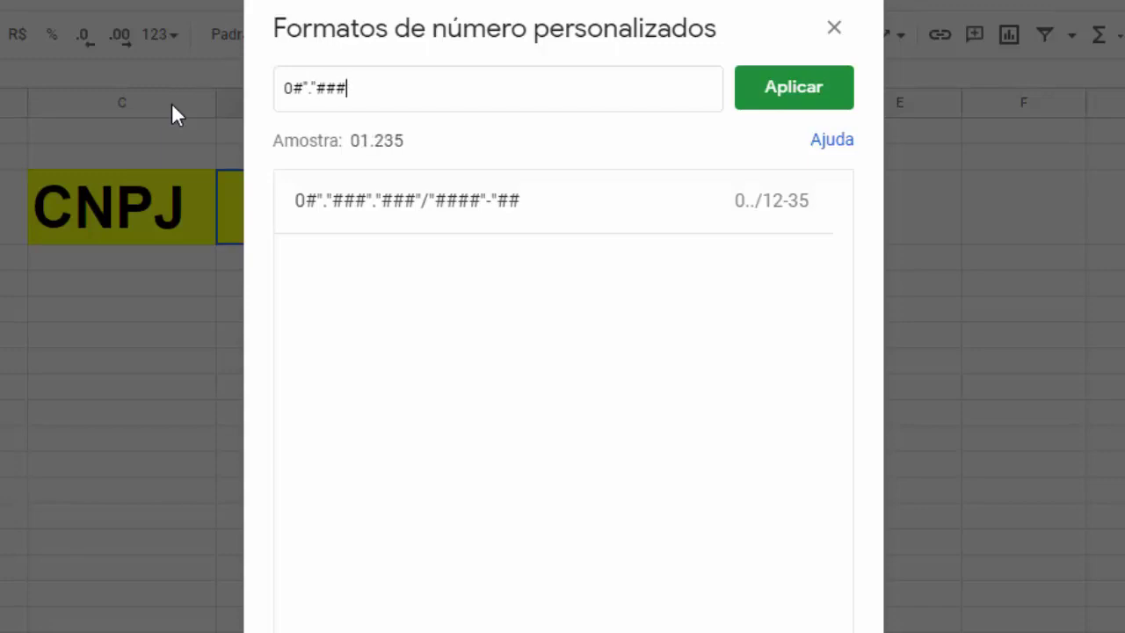
pyautogui.write('".')
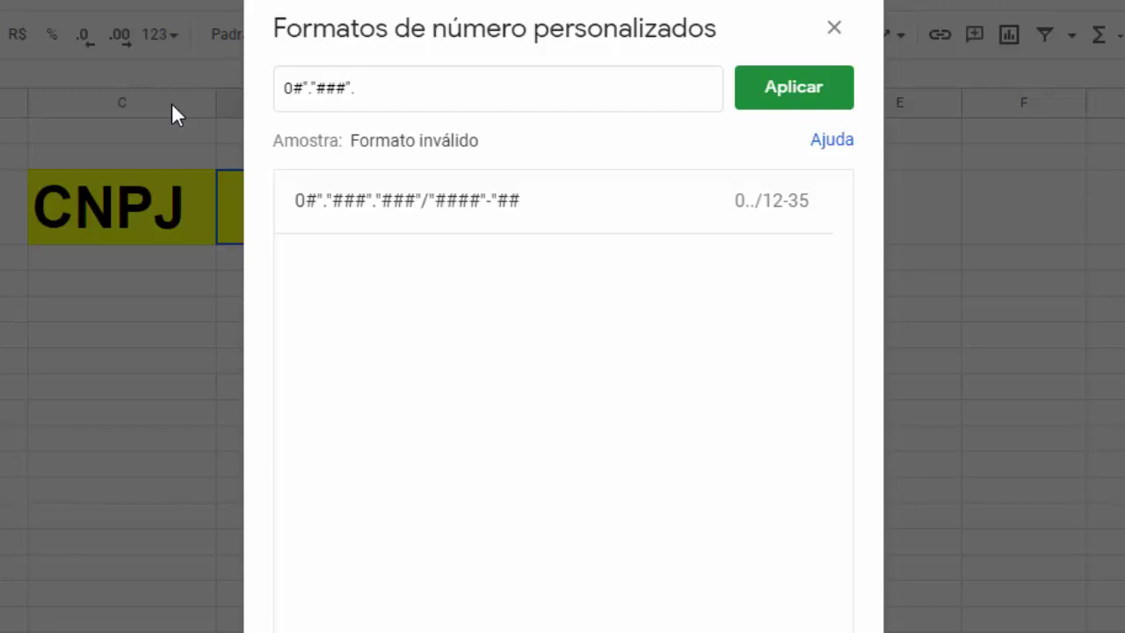
pyautogui.write('"')
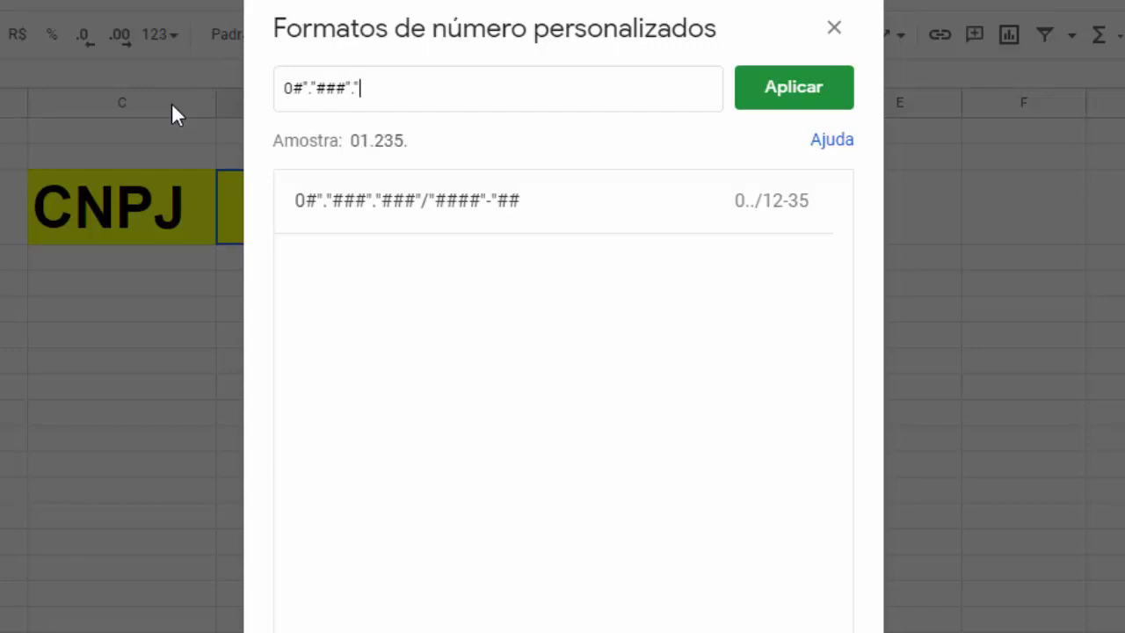
pyautogui.write('###')
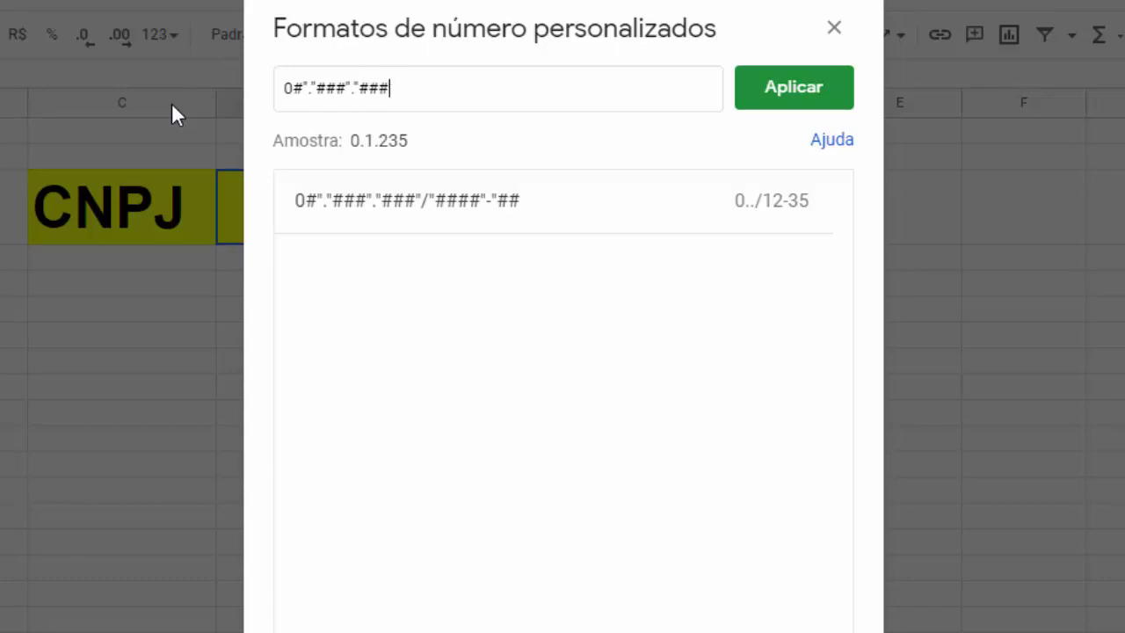
pyautogui.write('"')
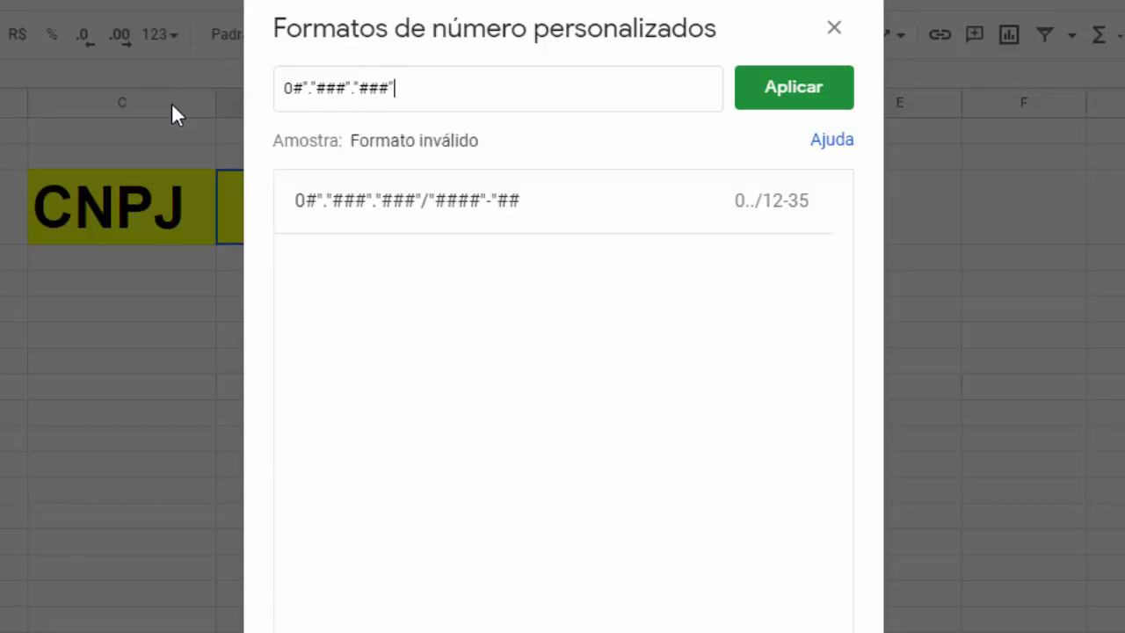
pyautogui.write('/')
pyautogui.write('"')
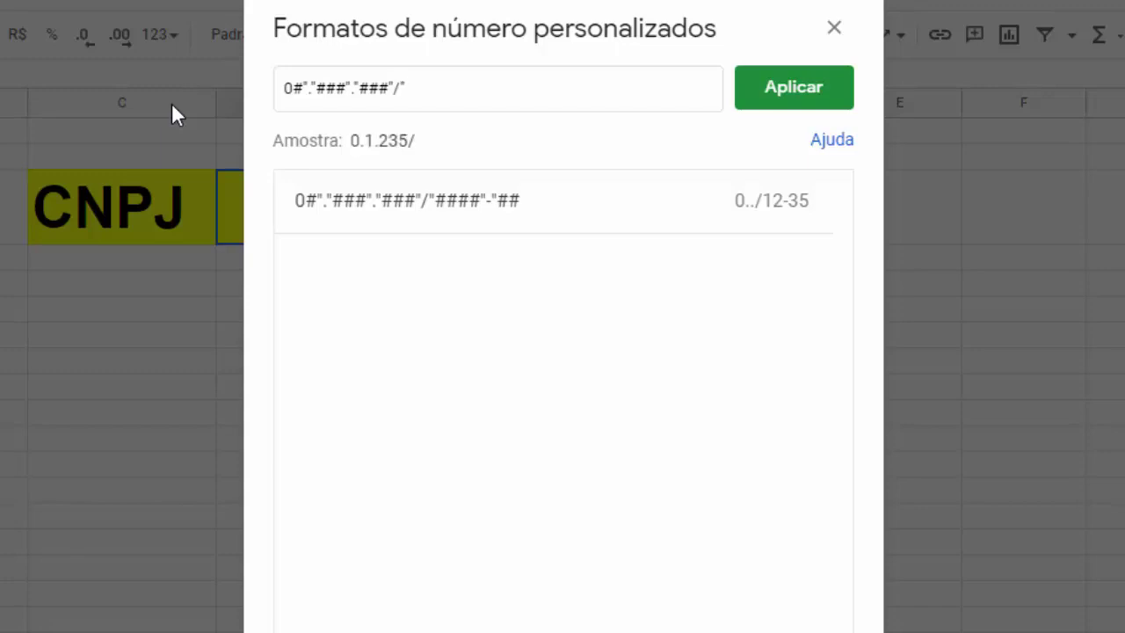
pyautogui.write('####')
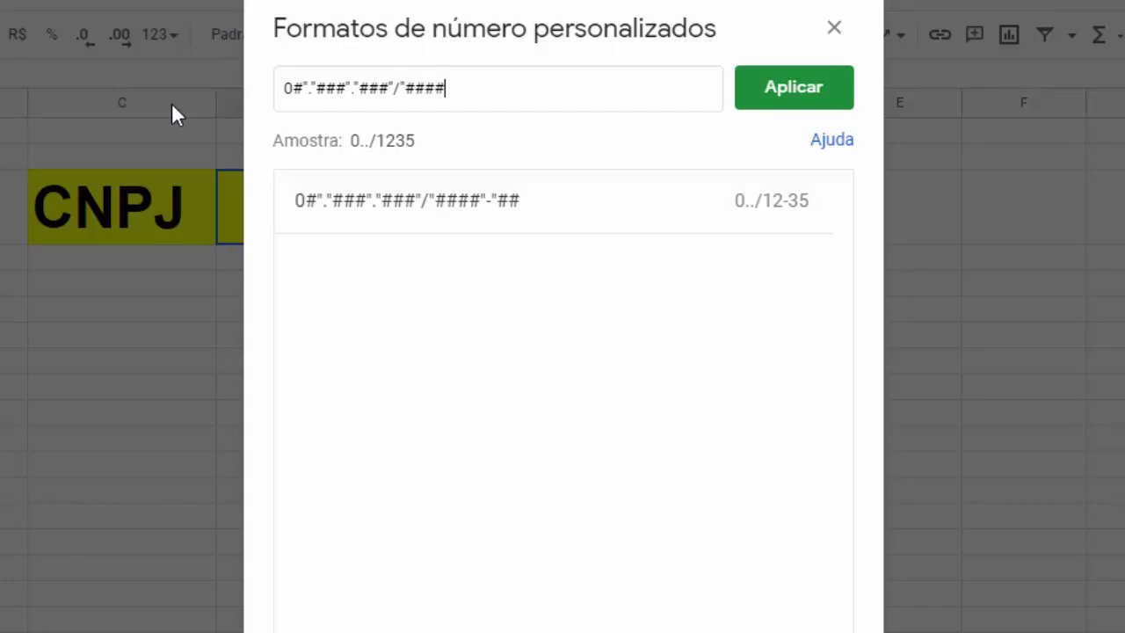
pyautogui.write('"-')
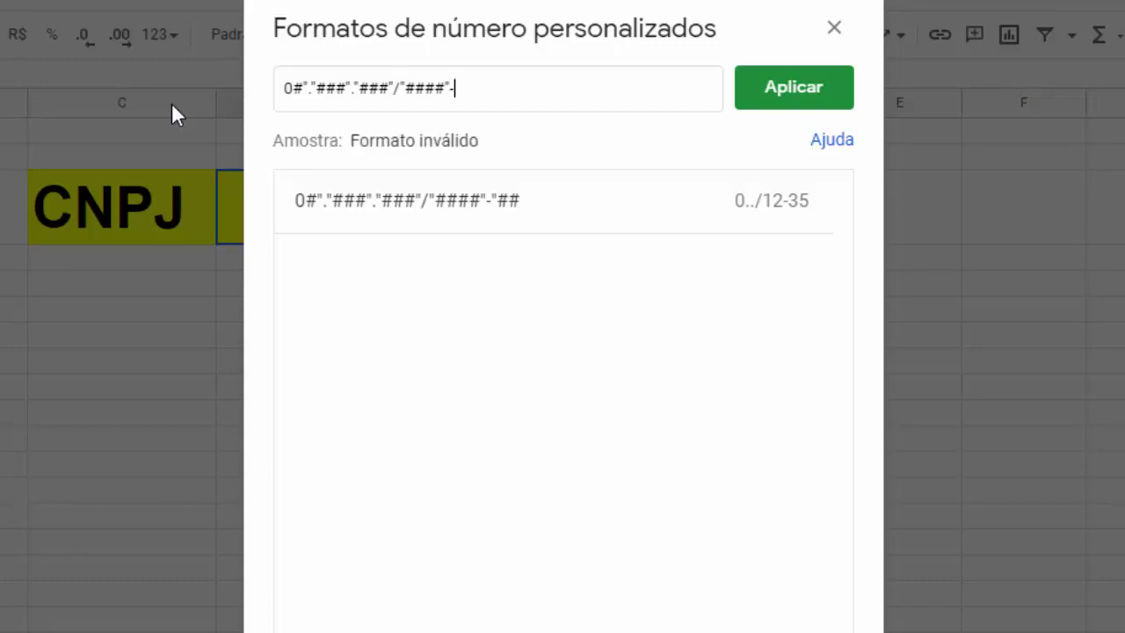
pyautogui.write('"##')
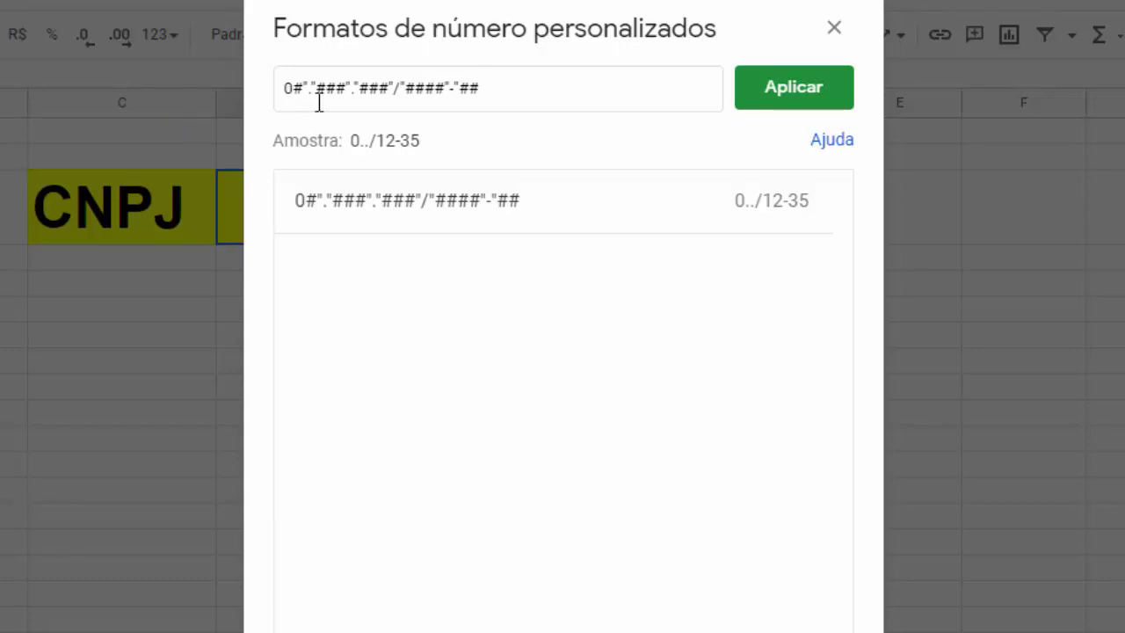
pyautogui.click(773, 103)
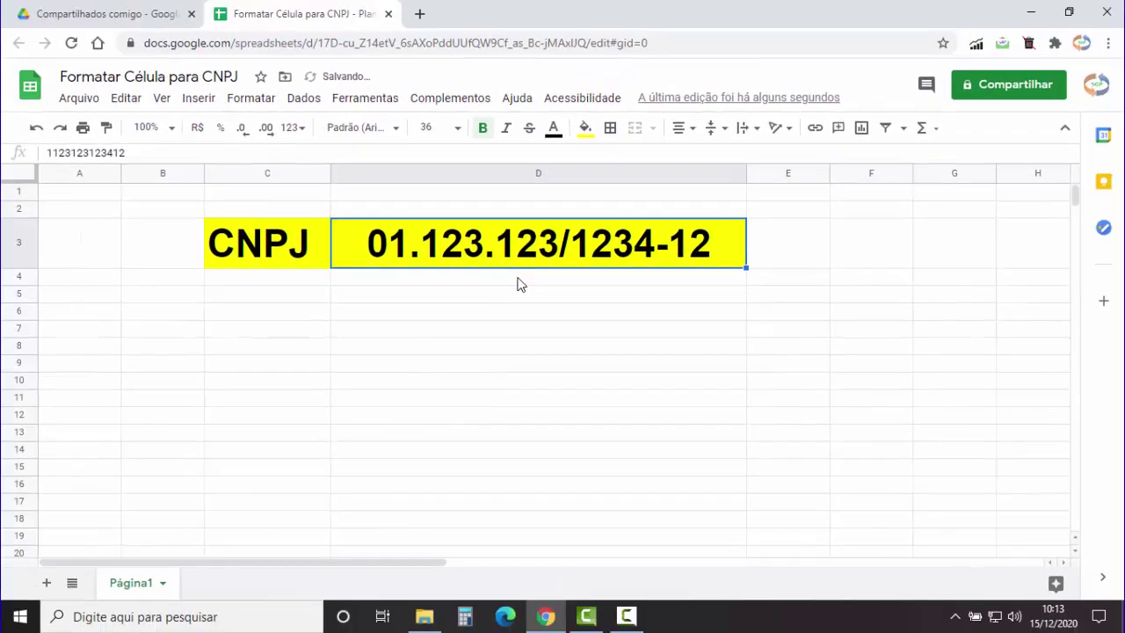
pyautogui.press('Delete')
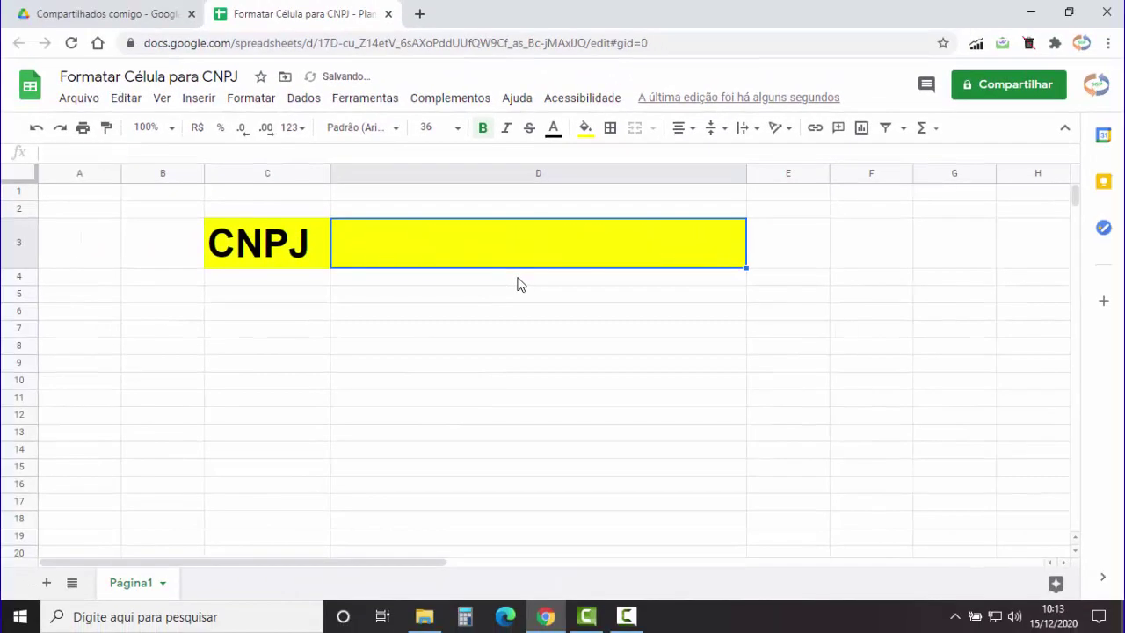
pyautogui.press('Return')
pyautogui.press('Return')
pyautogui.click(519, 262)
pyautogui.write('01123')
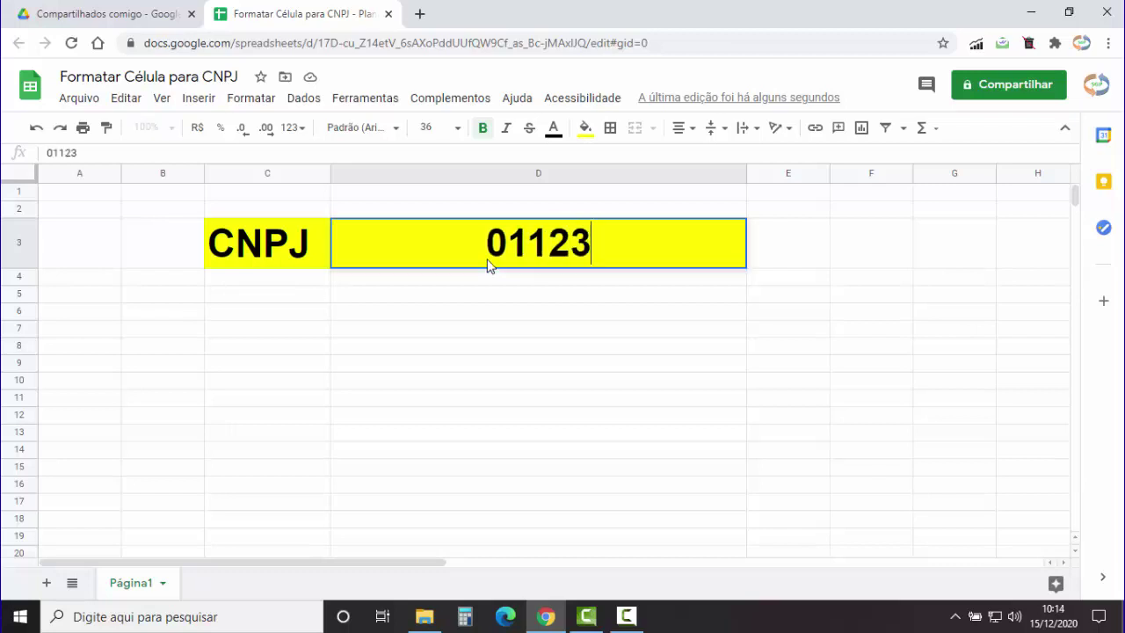
pyautogui.write('1231234')
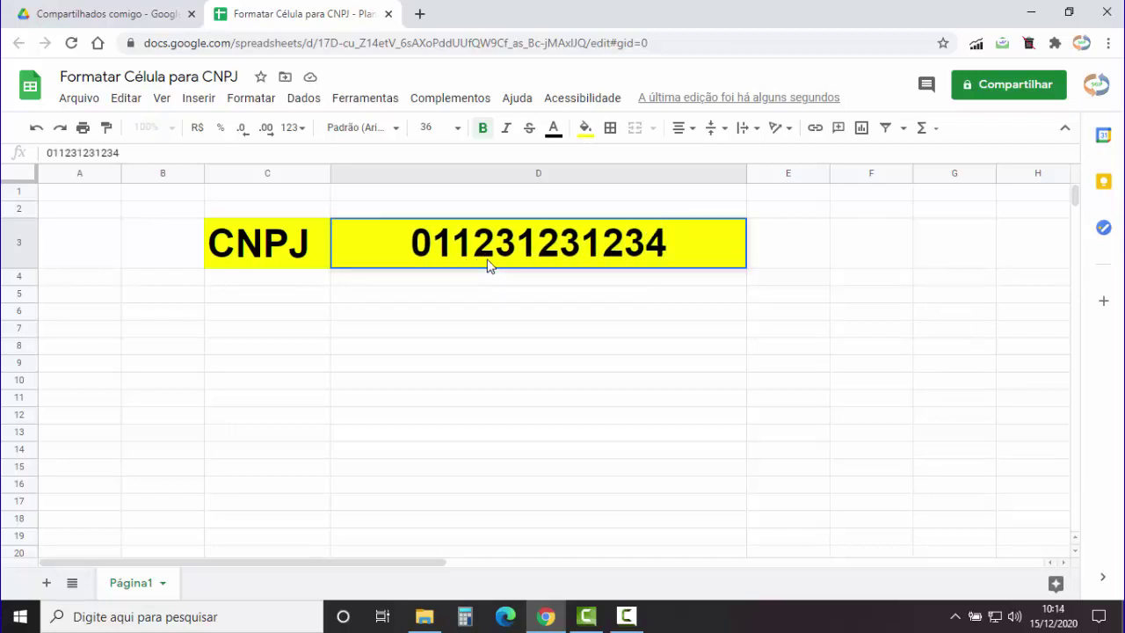
pyautogui.write('12')
pyautogui.press('Return')
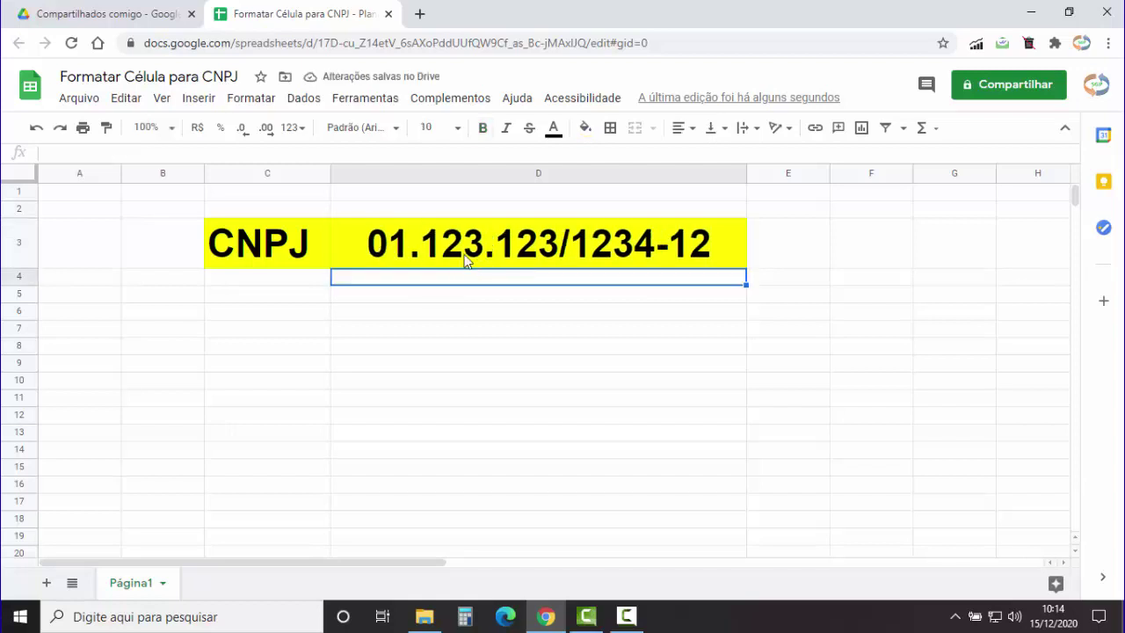
# Step: Retype D3 as 1.123.123/1234-12, then as 12.123.123/1234-12, and check the stored digits
pyautogui.click(474, 260)
pyautogui.write('1.')
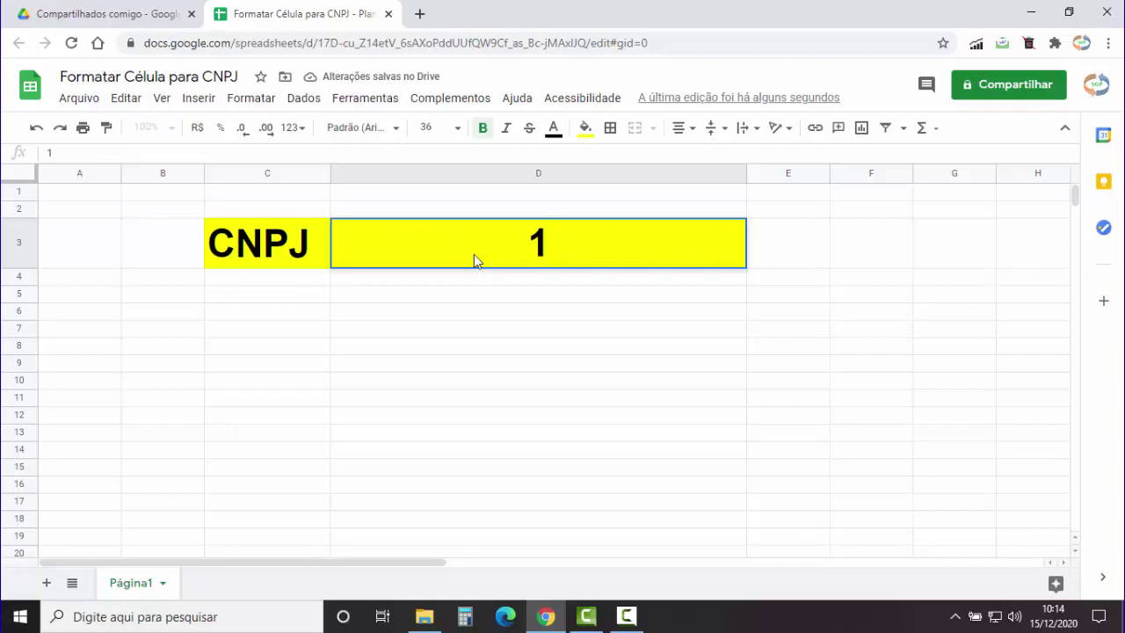
pyautogui.write('123.')
pyautogui.write('123/12312')
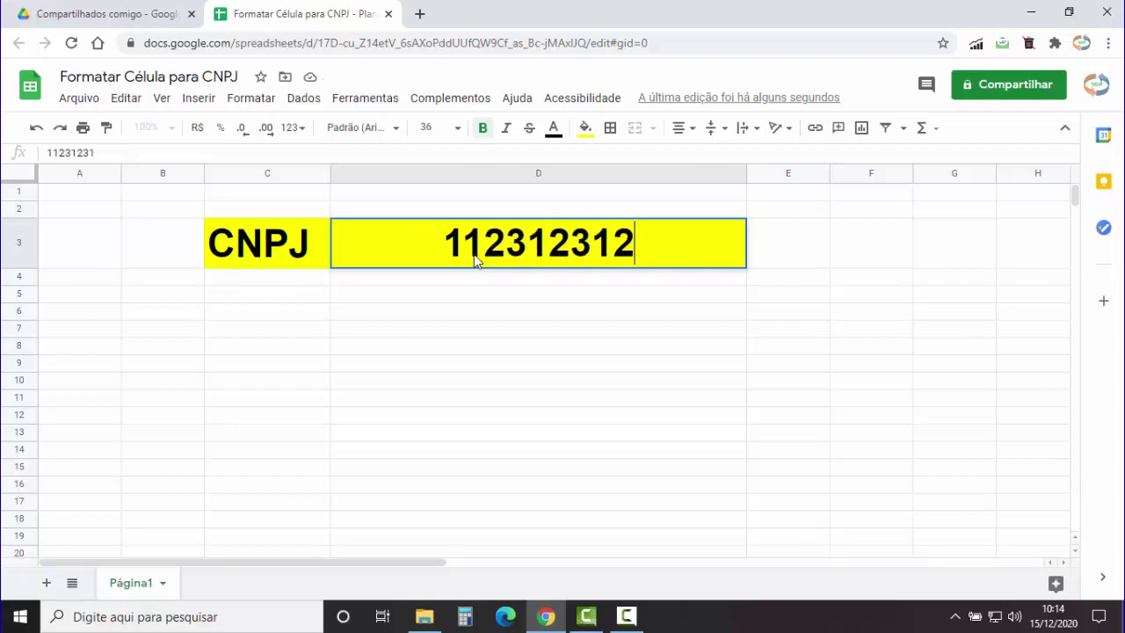
pyautogui.write('34-12')
pyautogui.press('Return')
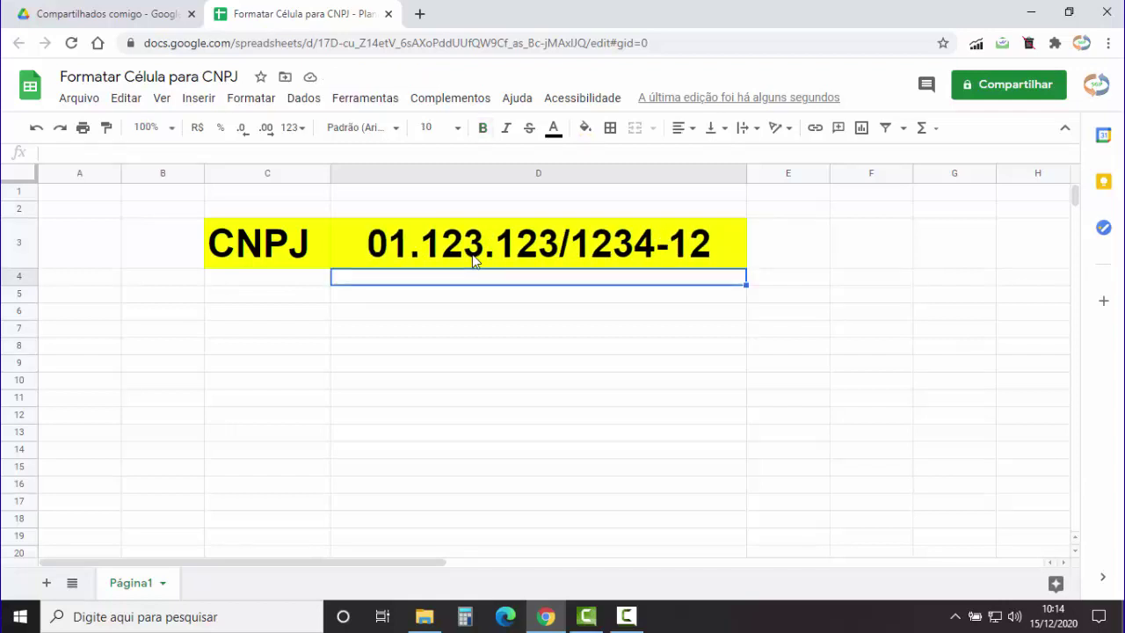
pyautogui.click(415, 258)
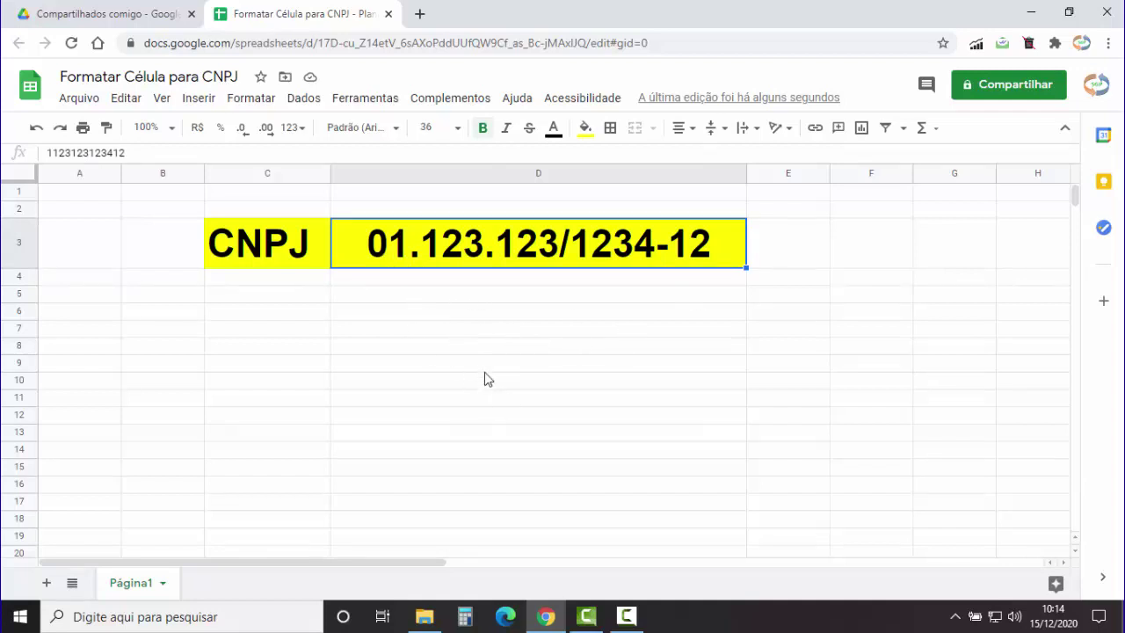
pyautogui.press('Delete')
pyautogui.click(506, 330)
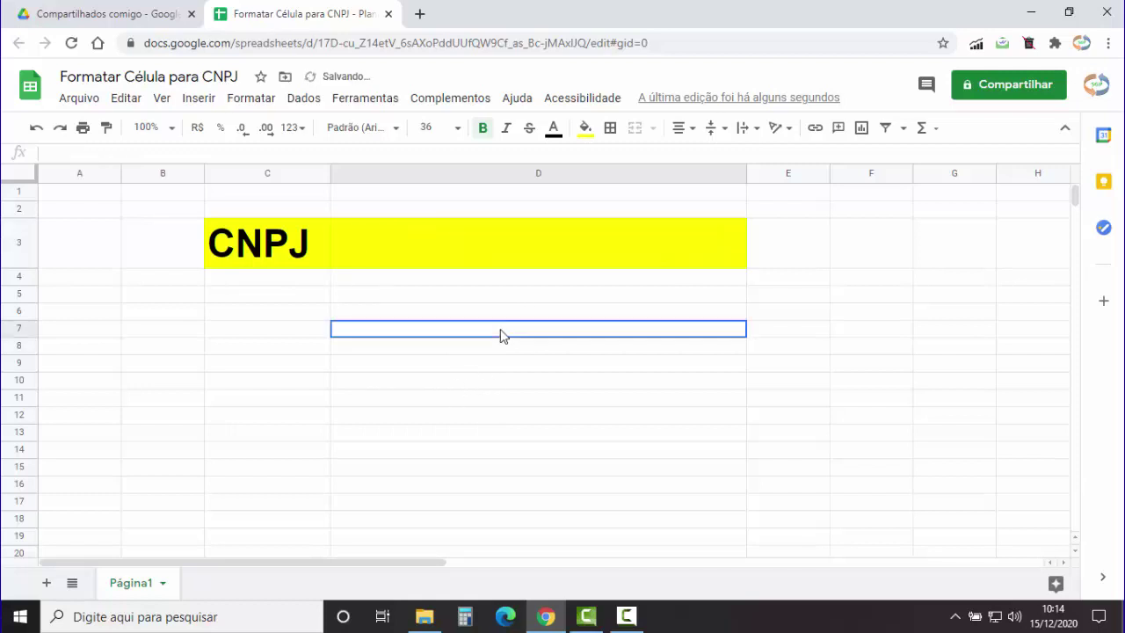
pyautogui.click(507, 266)
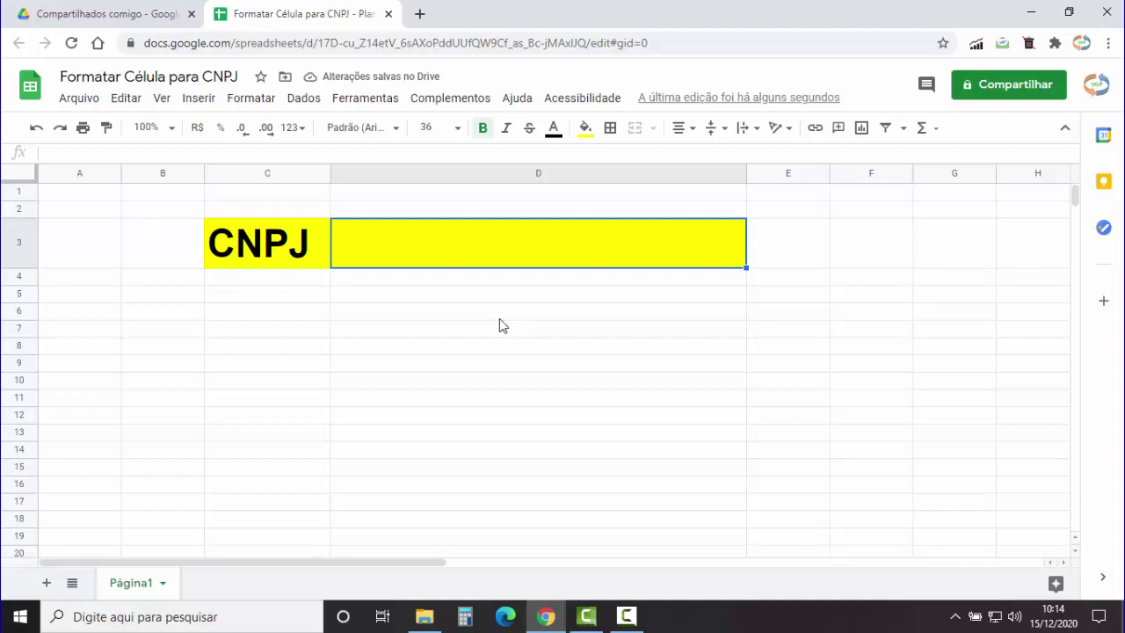
pyautogui.write('12.123.123/')
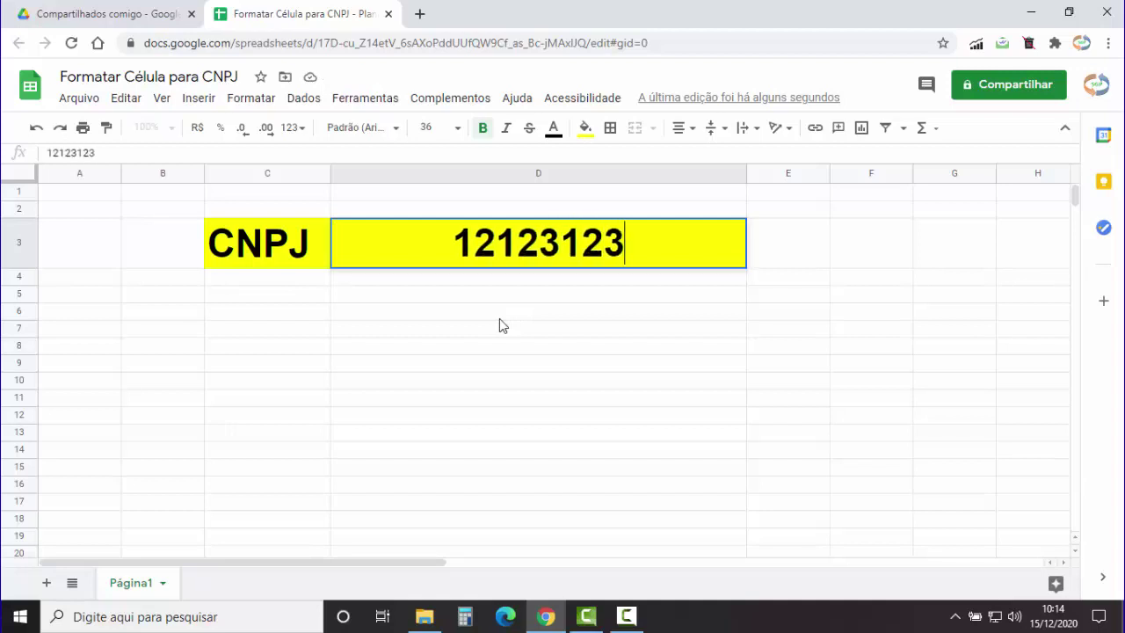
pyautogui.write('1234-12')
pyautogui.press('Return')
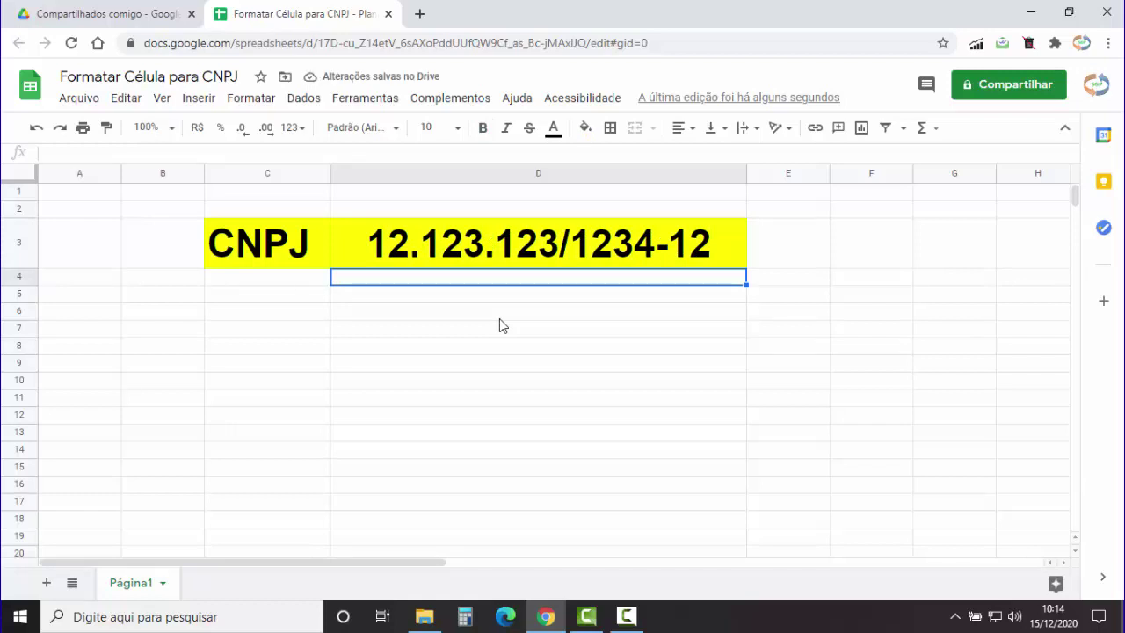
pyautogui.click(495, 266)
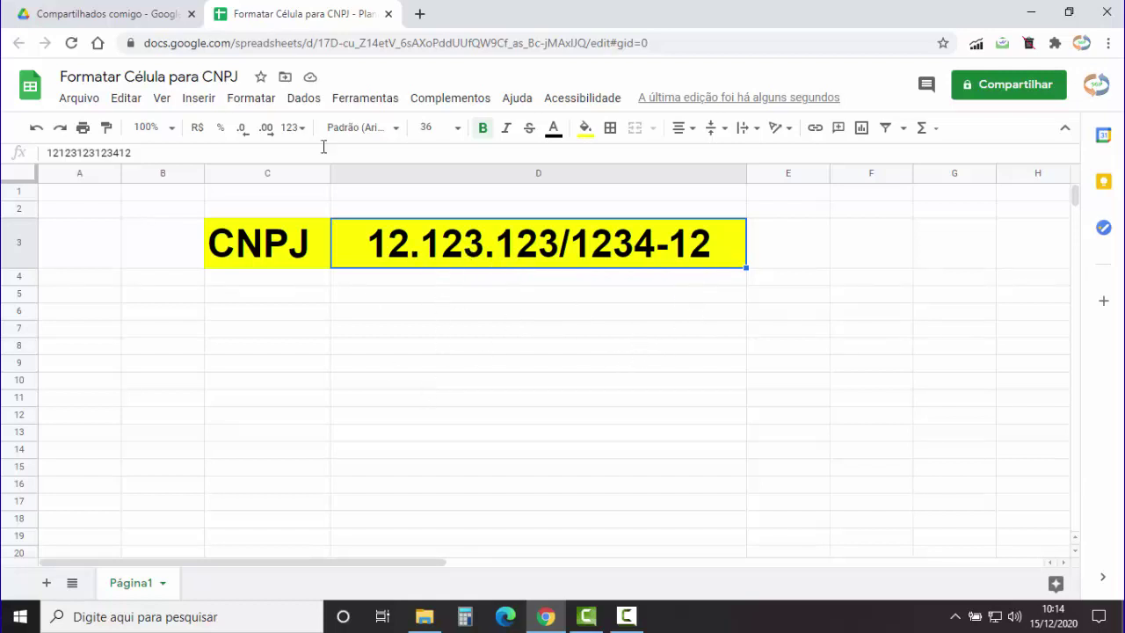
# Step: Add a data validation rule to D3 using the custom formula =NÚM.CARACT(D3) = 18
pyautogui.click(299, 101)
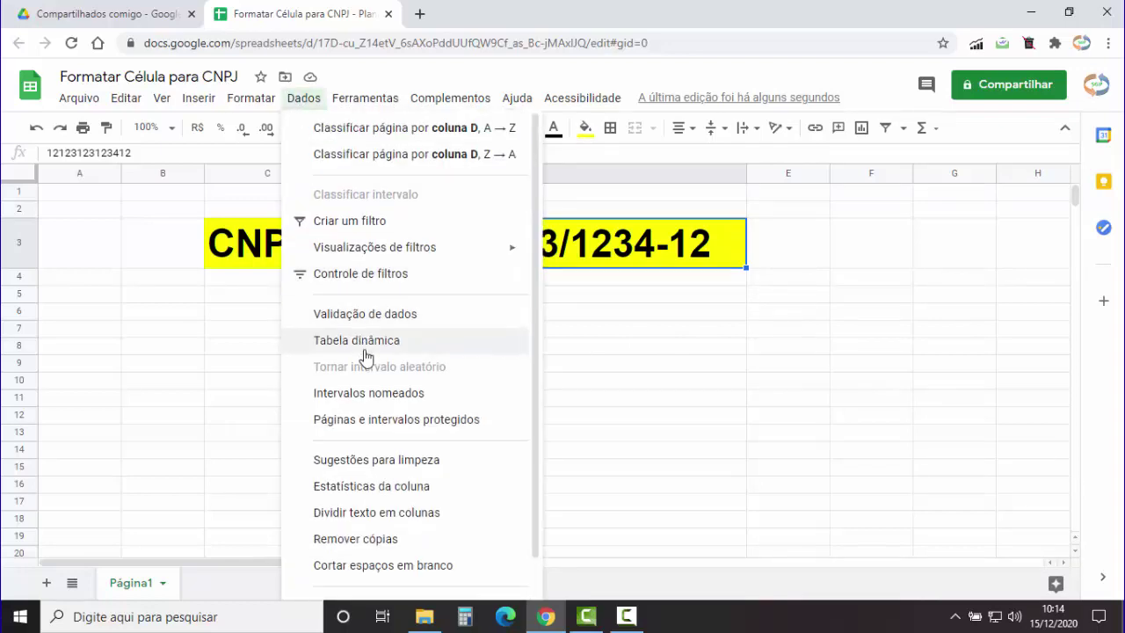
pyautogui.click(362, 318)
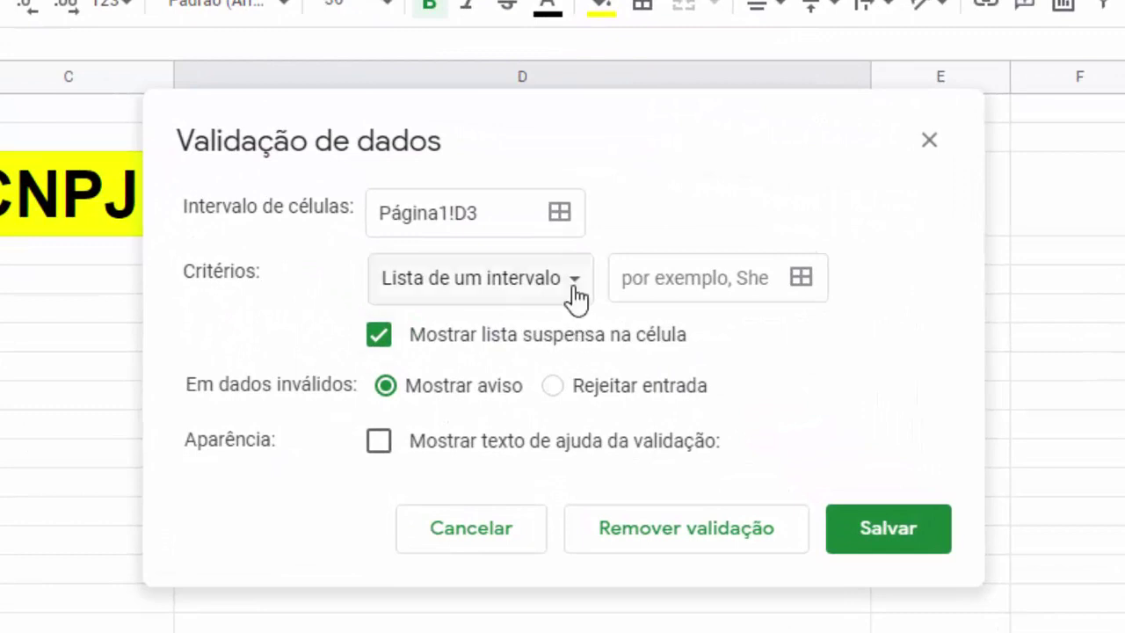
pyautogui.click(574, 290)
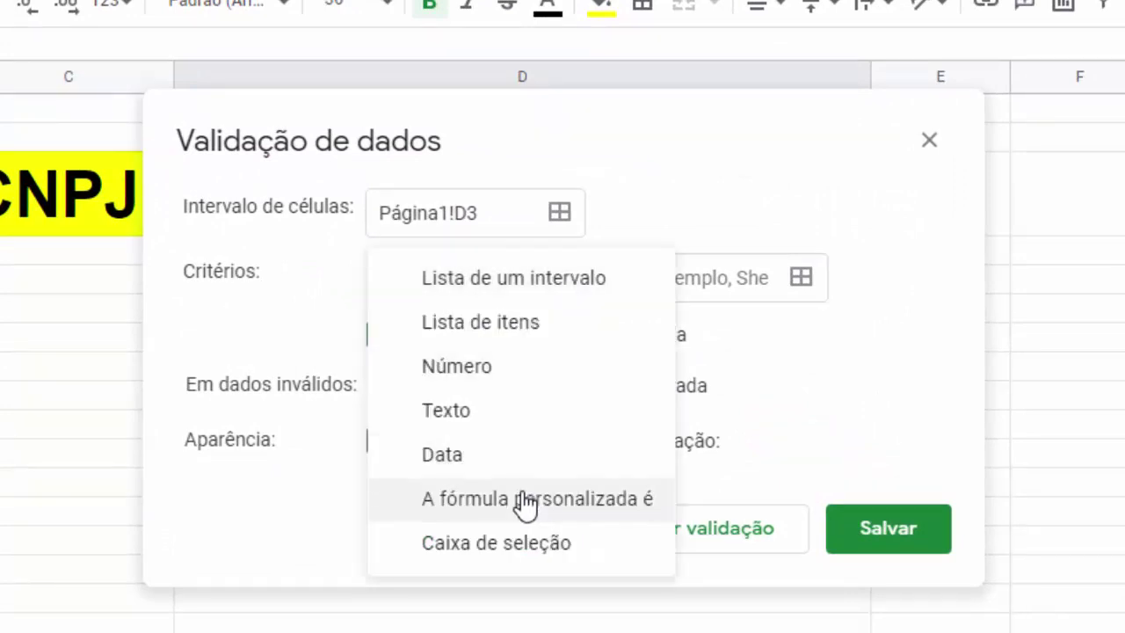
pyautogui.click(522, 499)
pyautogui.click(687, 284)
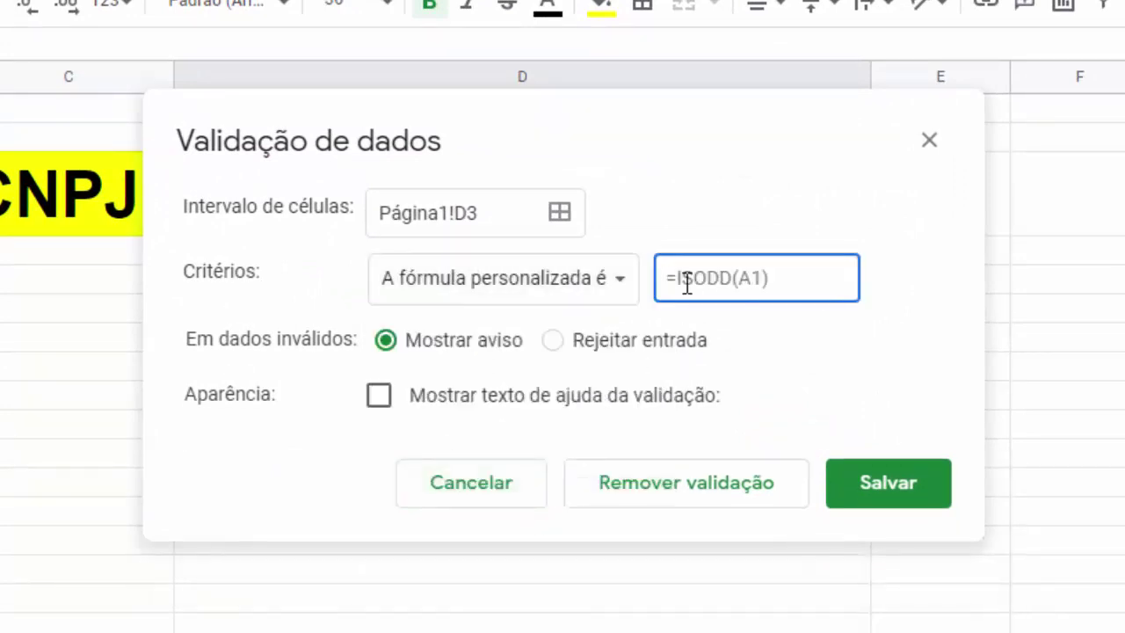
pyautogui.write('=')
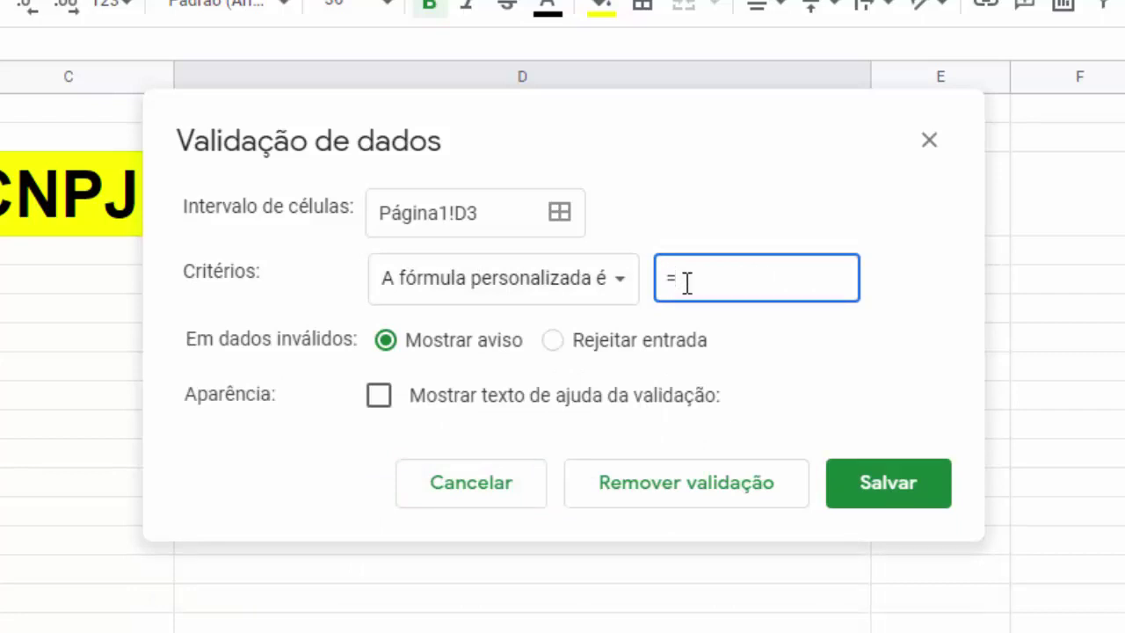
pyautogui.write('NÚM')
pyautogui.write('.CARAT')
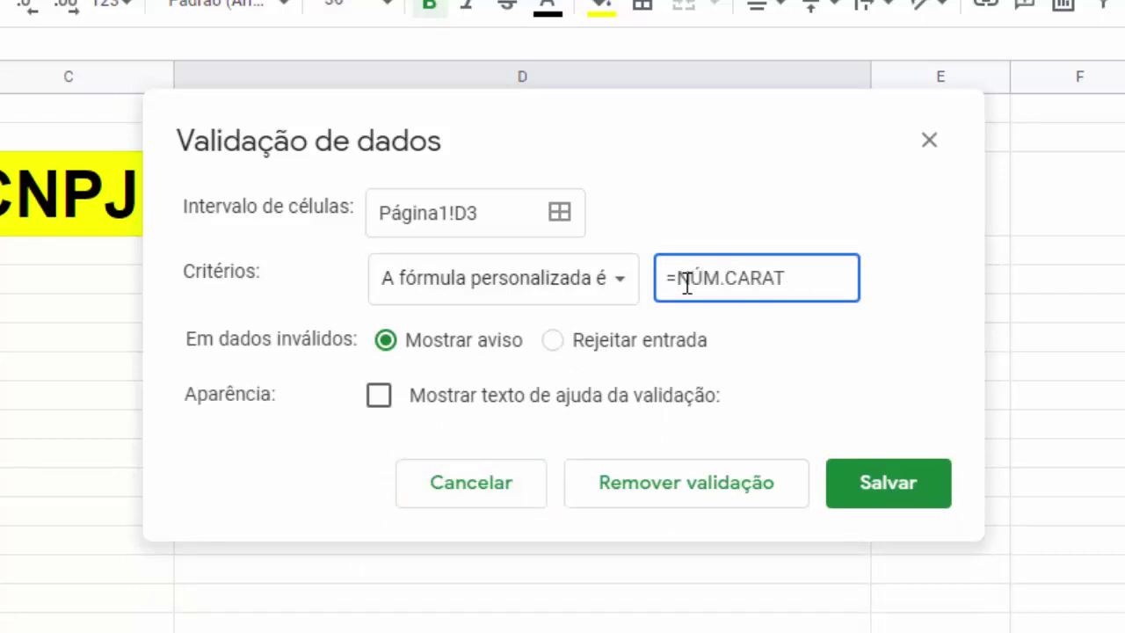
pyautogui.press('BackSpace')
pyautogui.write('CT')
pyautogui.write('(')
pyautogui.write('D3')
pyautogui.write(')')
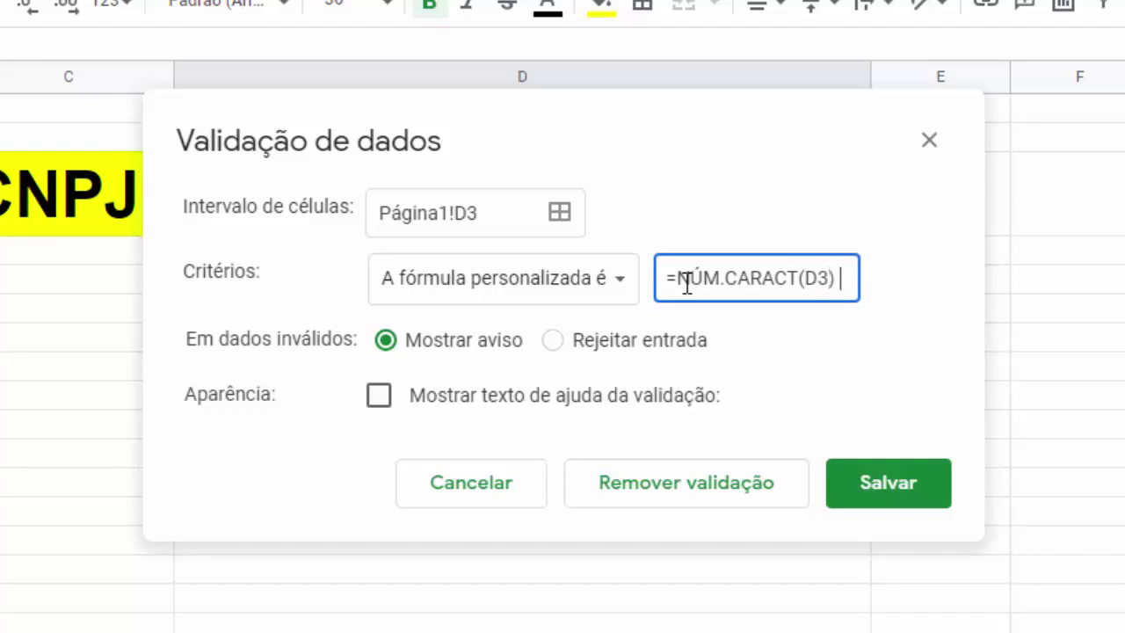
pyautogui.write(' = 18')
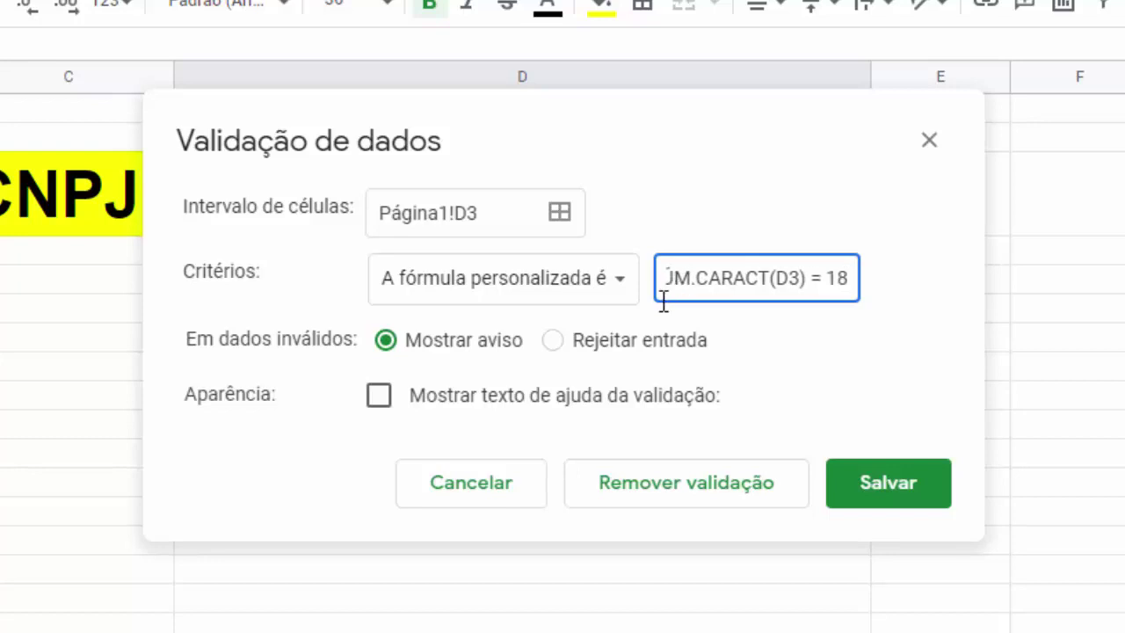
# Step: Make the rule reject invalid input, add help text 'CNPJ precisa ter 14 algarismos', and save it
pyautogui.click(561, 348)
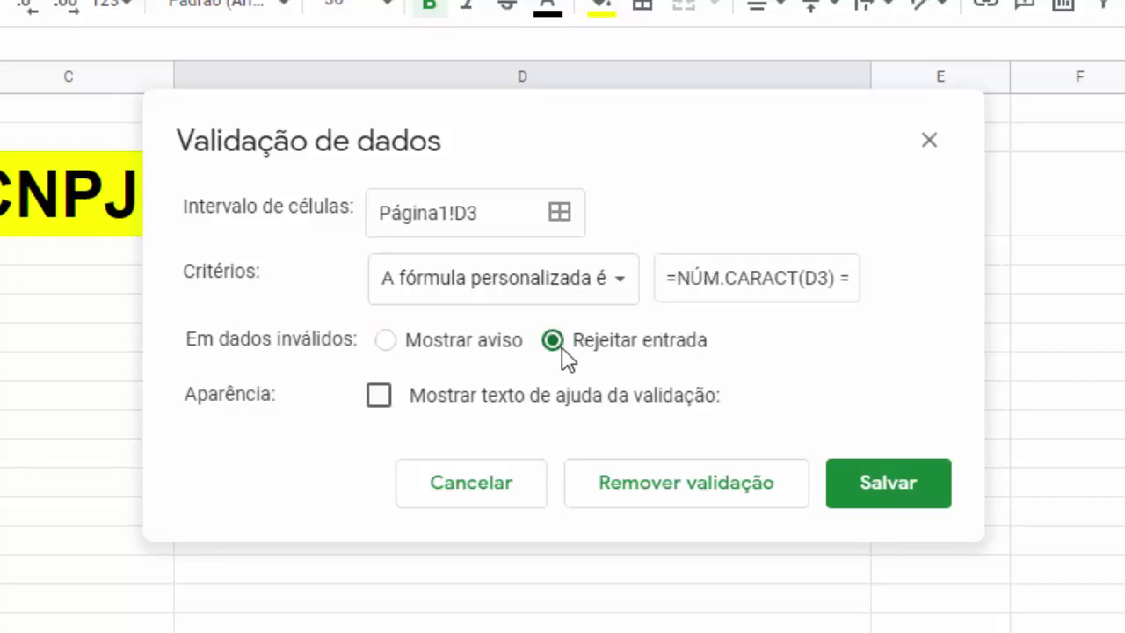
pyautogui.click(383, 398)
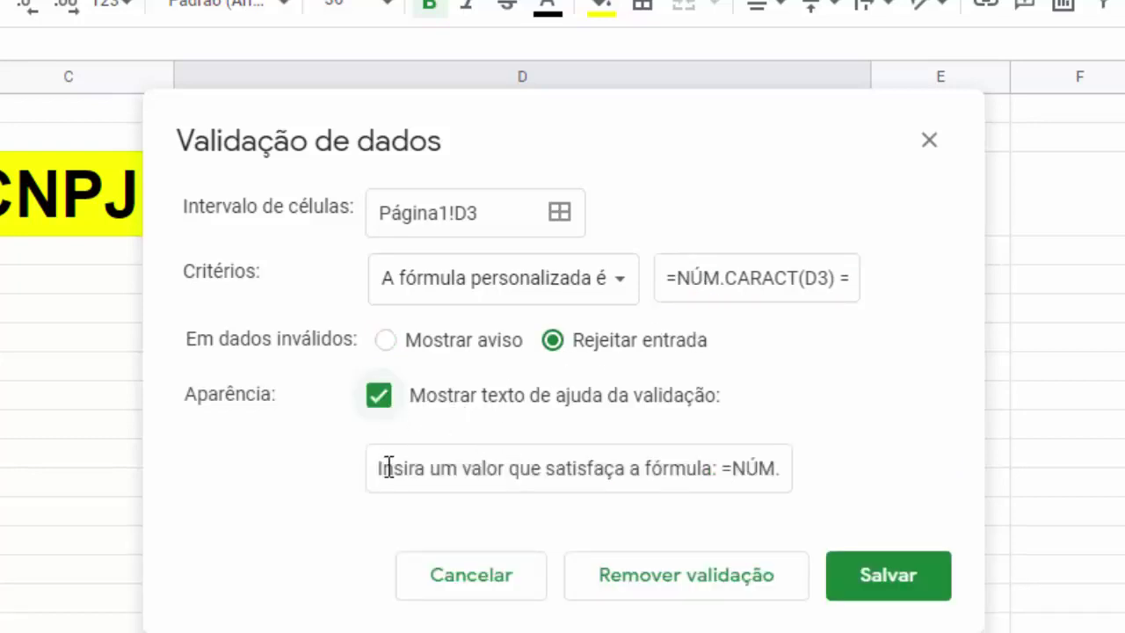
pyautogui.moveTo(384, 467); pyautogui.dragTo(829, 467)
pyautogui.write('I')
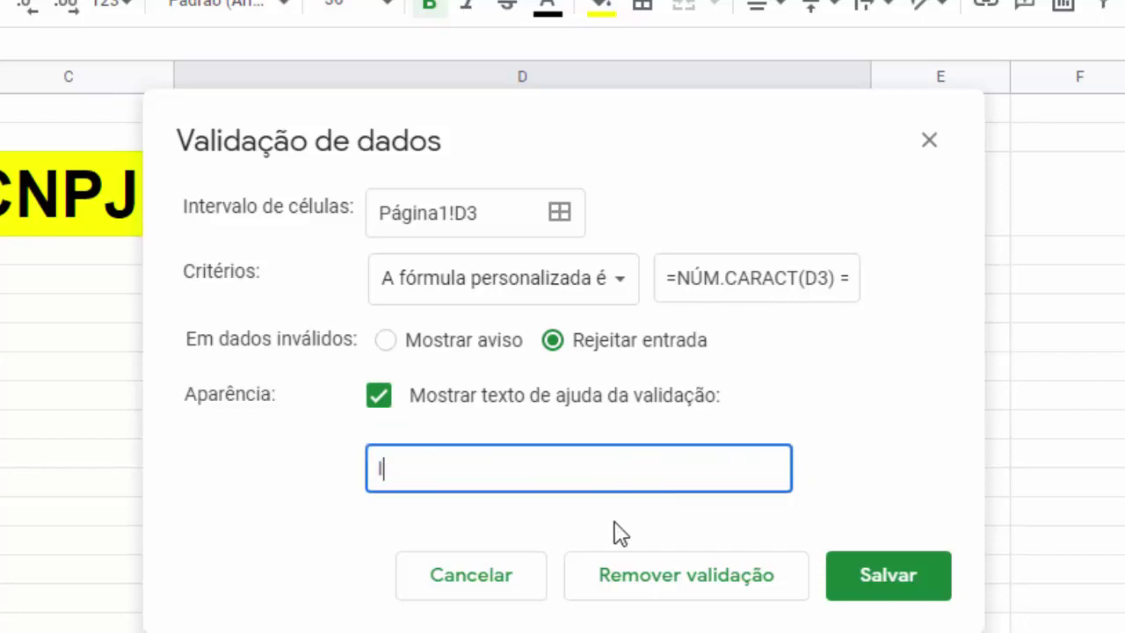
pyautogui.press('BackSpace')
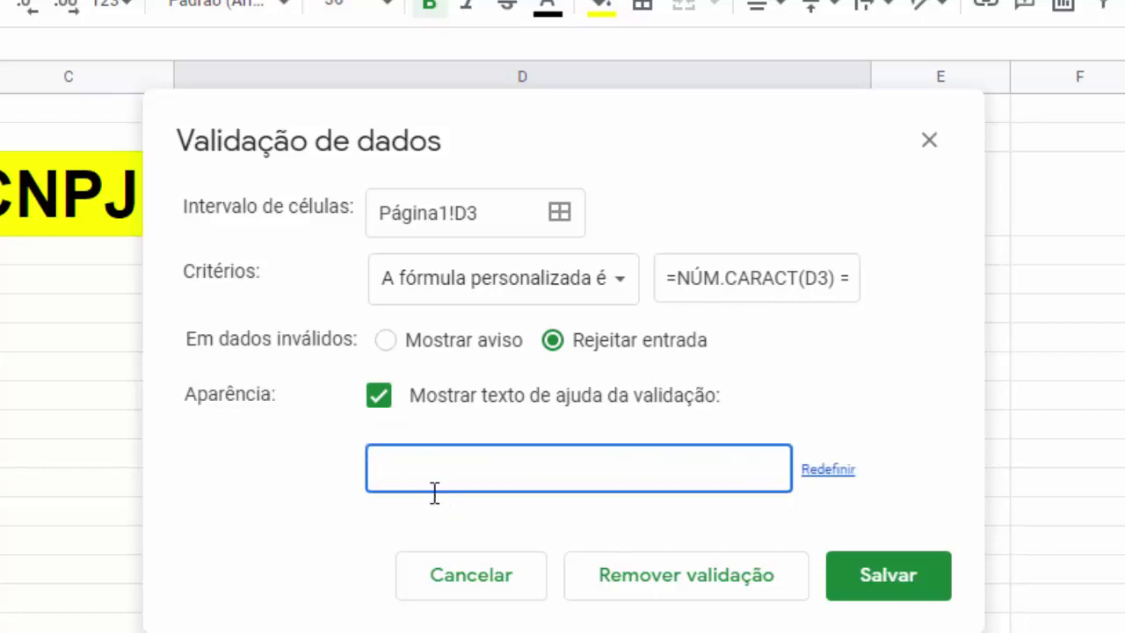
pyautogui.write('CNPJ ')
pyautogui.write('precisa ter')
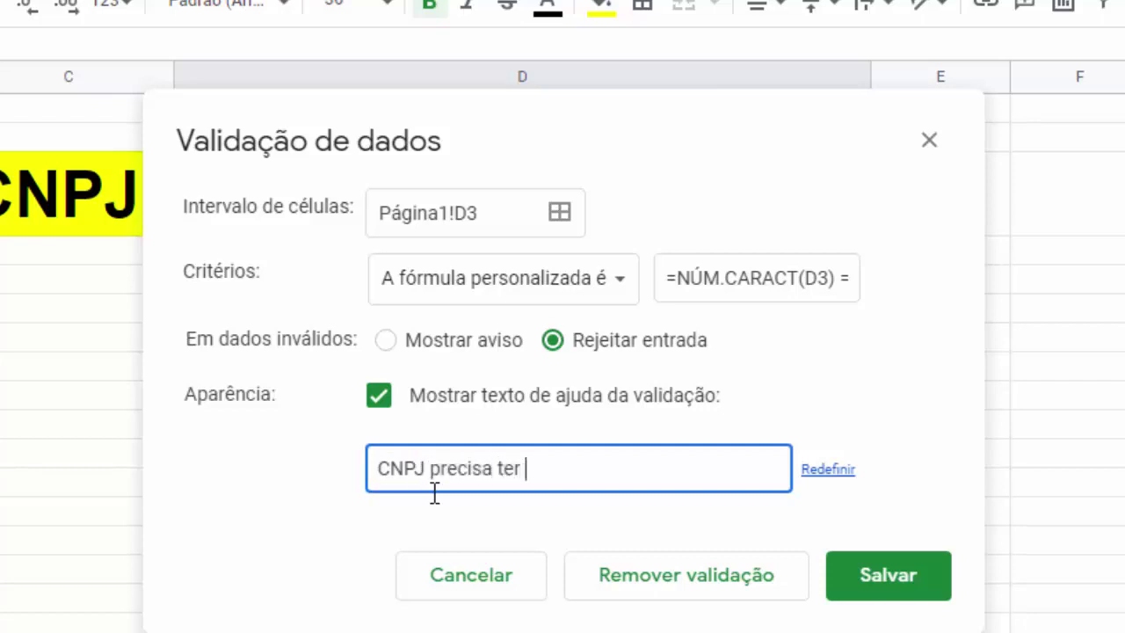
pyautogui.write(' 14 a')
pyautogui.write('lgarismos')
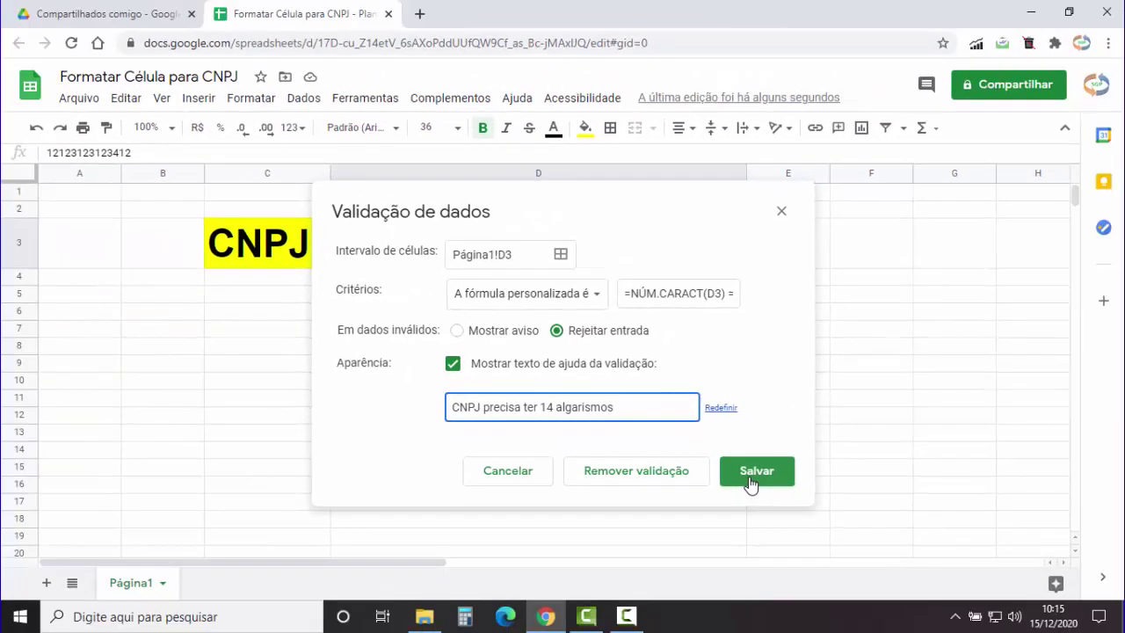
pyautogui.click(801, 530)
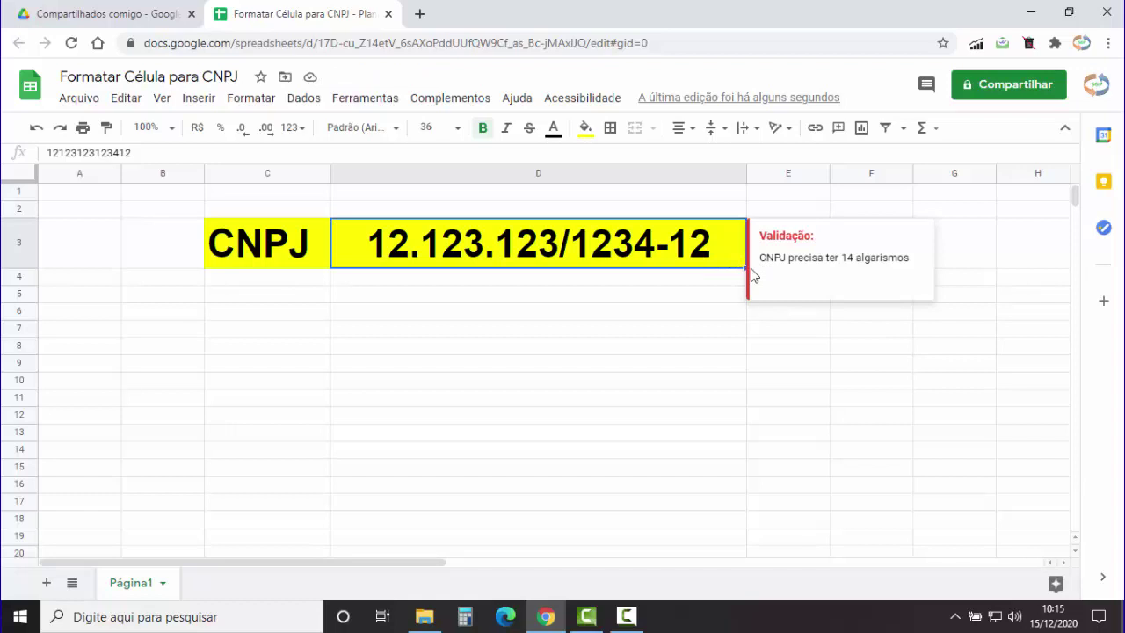
pyautogui.doubleClick(717, 248)
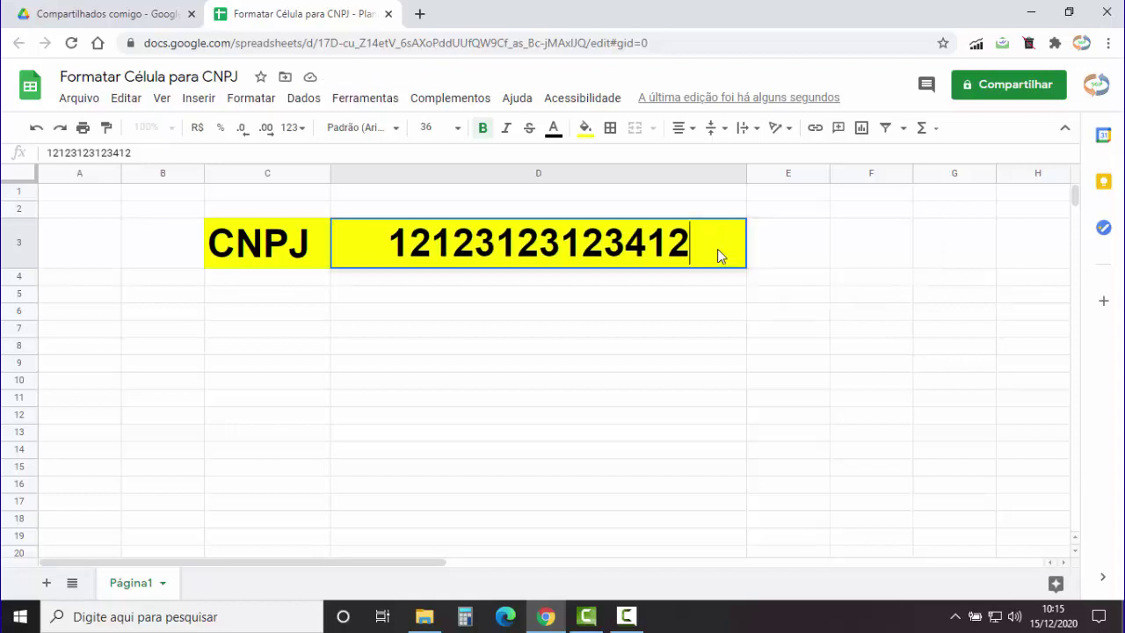
# Step: Test D3 with a longer and a shorter number, dismissing each validation error
pyautogui.write('4')
pyautogui.press('Return')
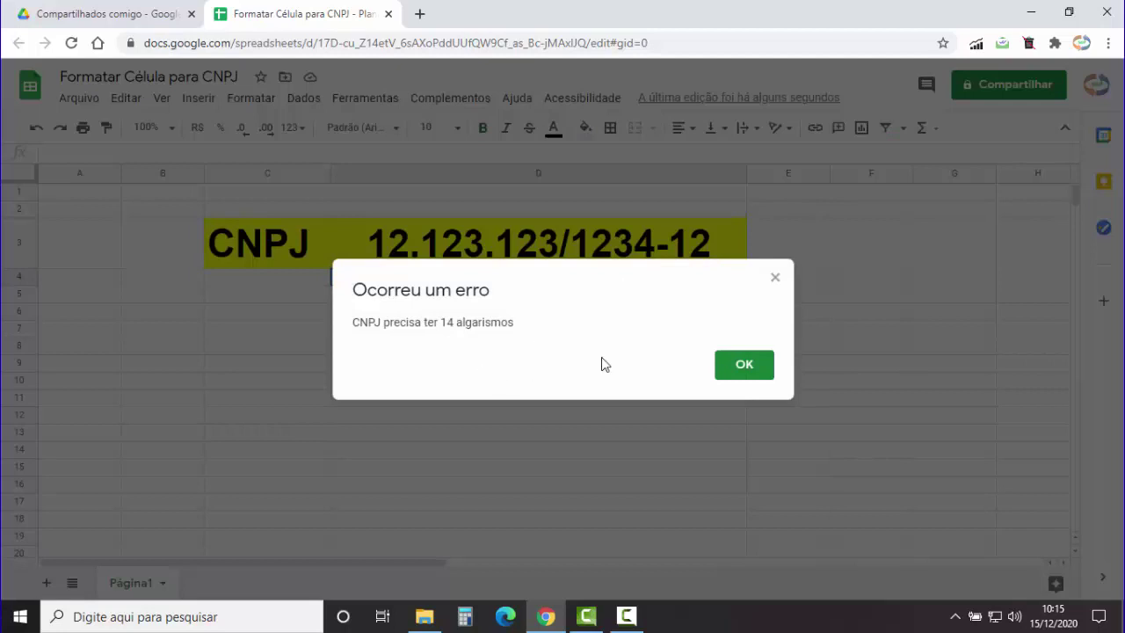
pyautogui.click(743, 364)
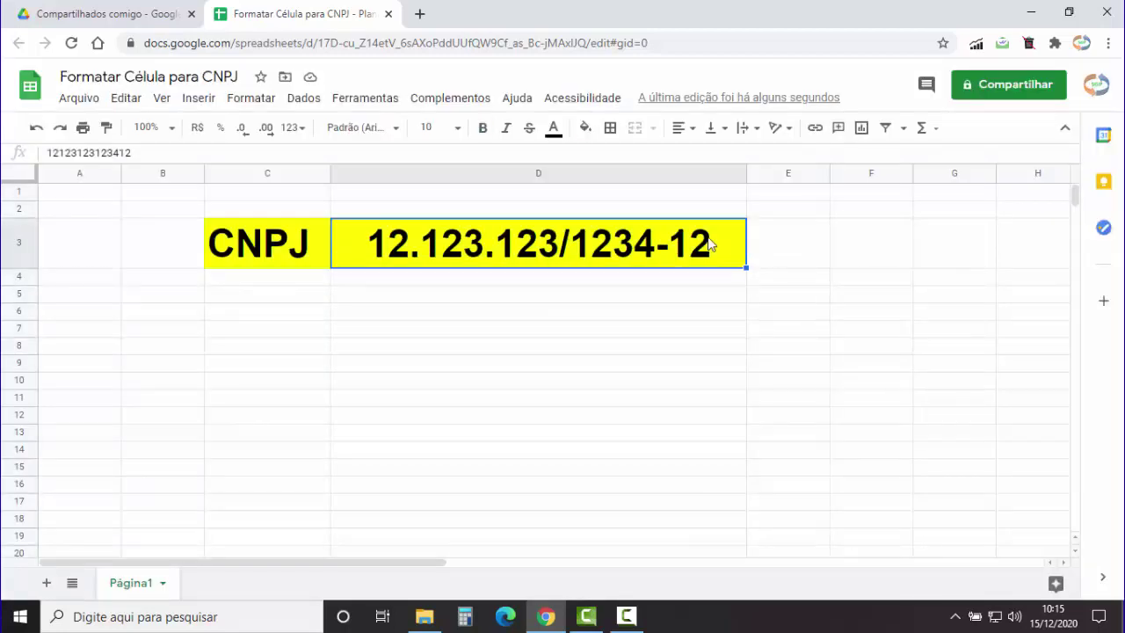
pyautogui.doubleClick(711, 245)
pyautogui.press('BackSpace')
pyautogui.press('BackSpace')
pyautogui.press('BackSpace')
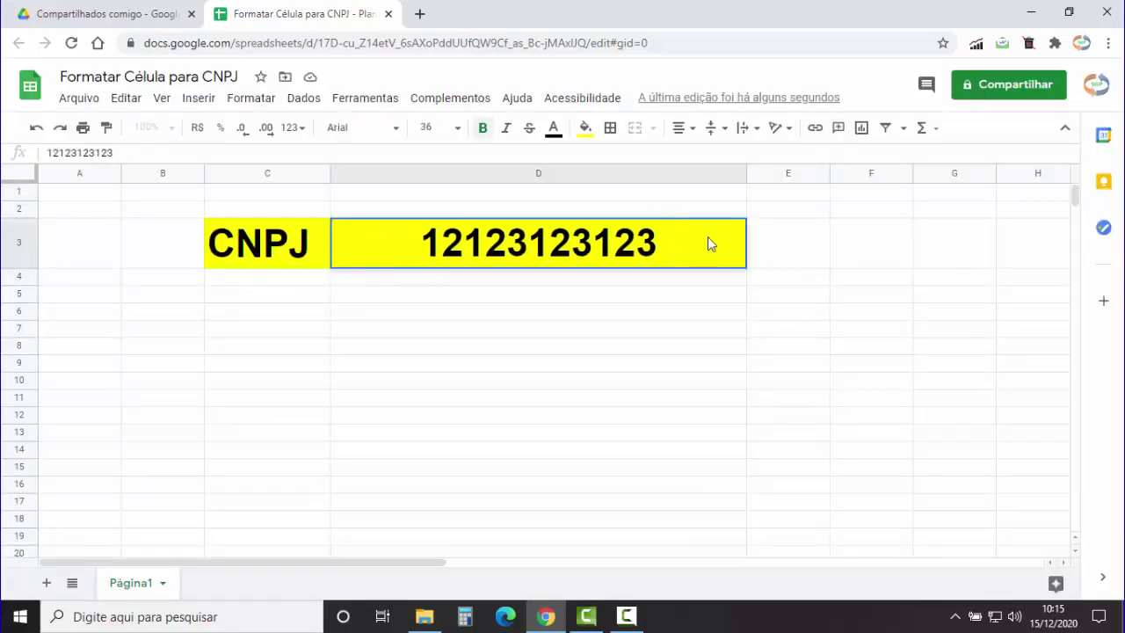
pyautogui.press('Return')
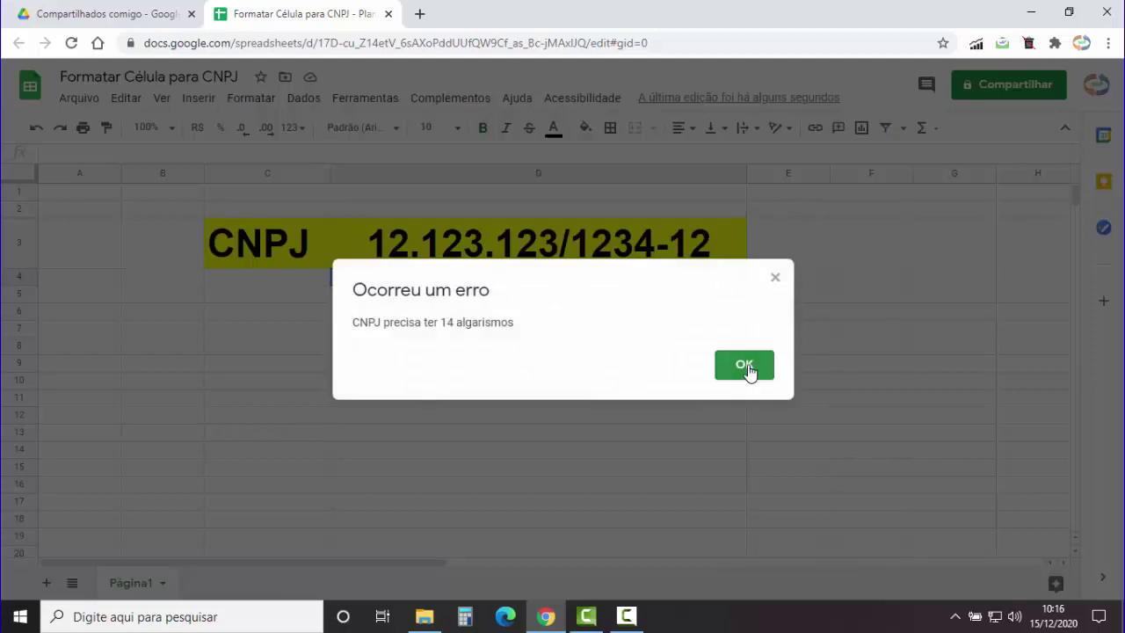
pyautogui.click(745, 367)
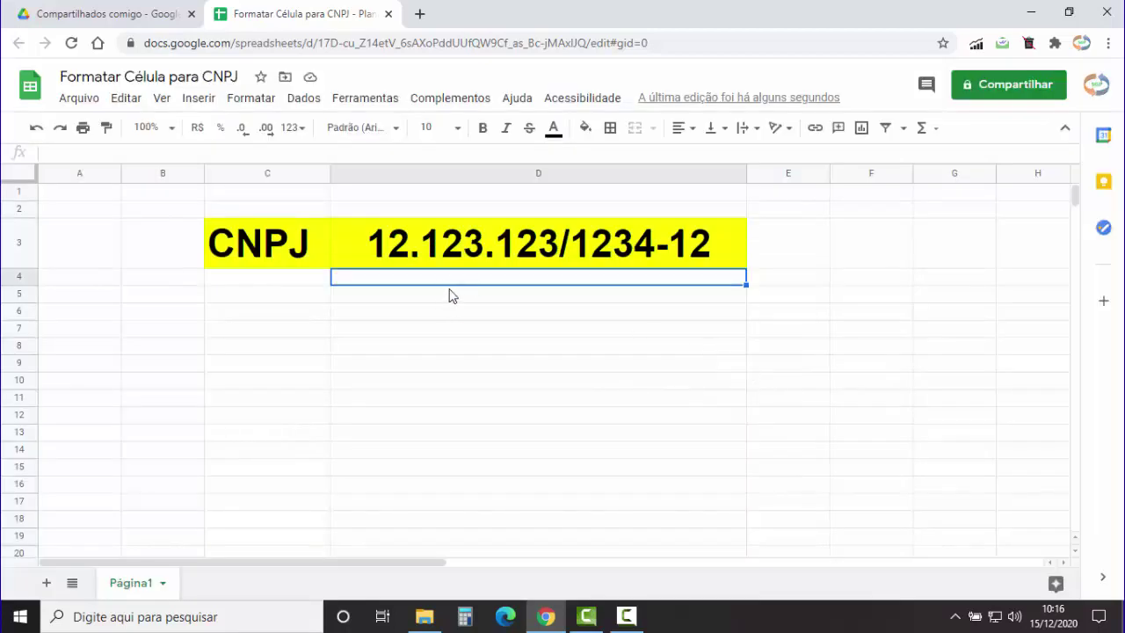
pyautogui.click(428, 265)
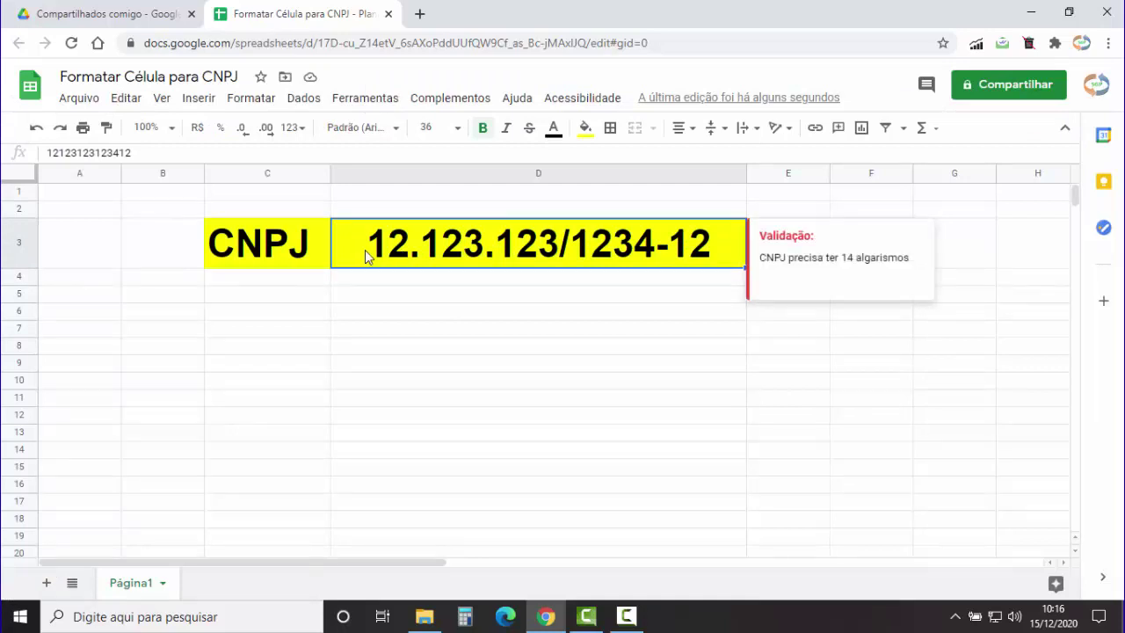
pyautogui.write('1')
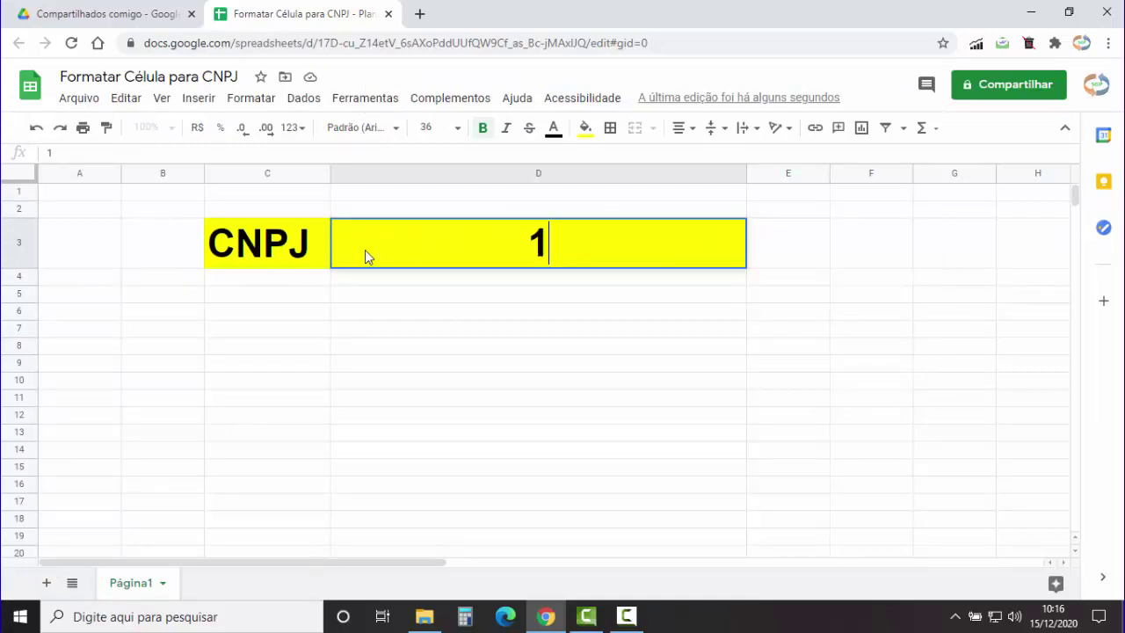
pyautogui.write('1231231234')
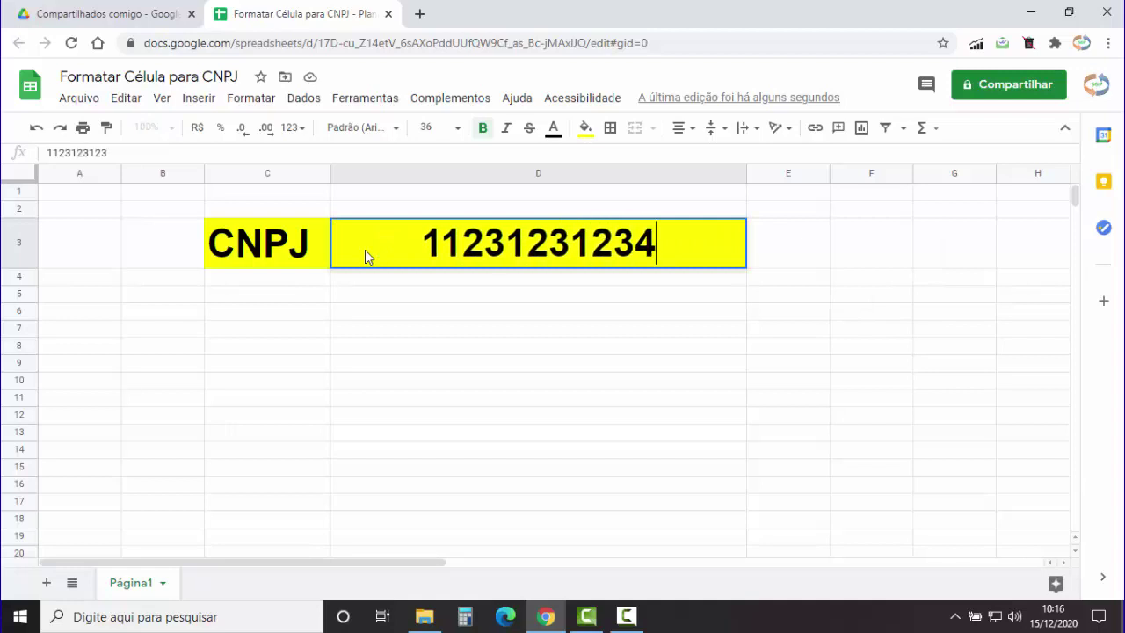
pyautogui.write('12')
pyautogui.press('Return')
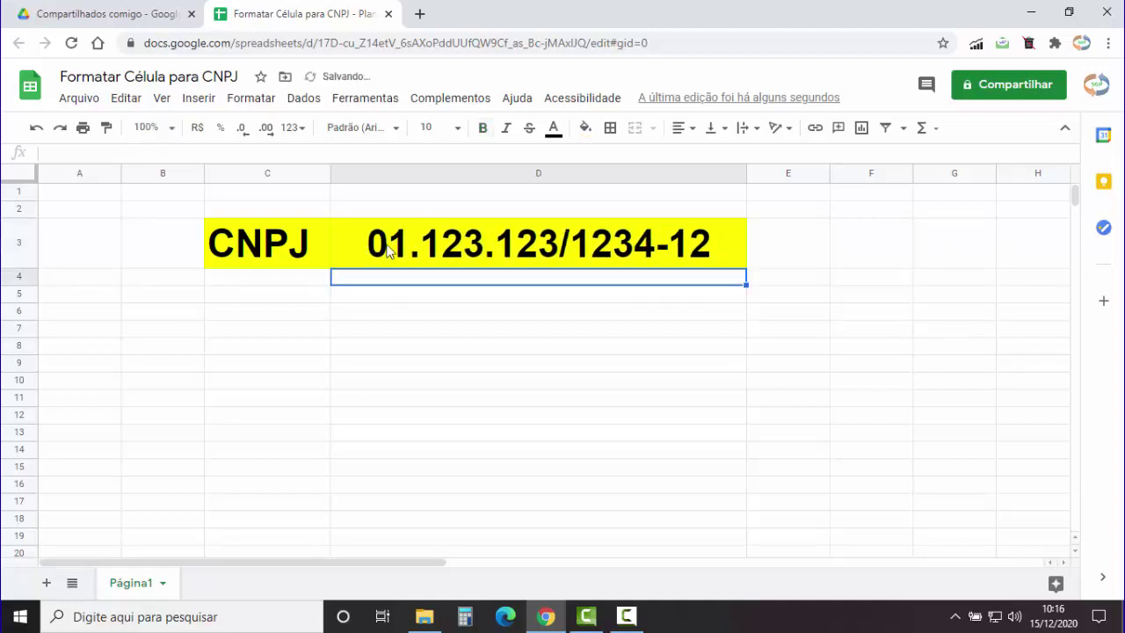
pyautogui.click(374, 257)
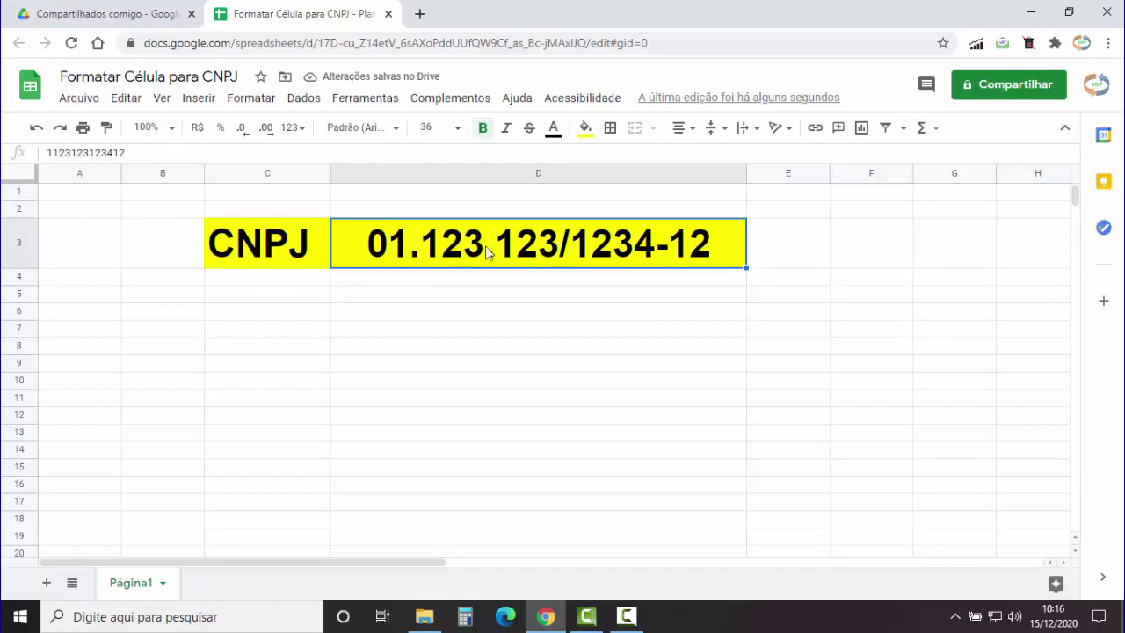
pyautogui.moveTo(633, 254)
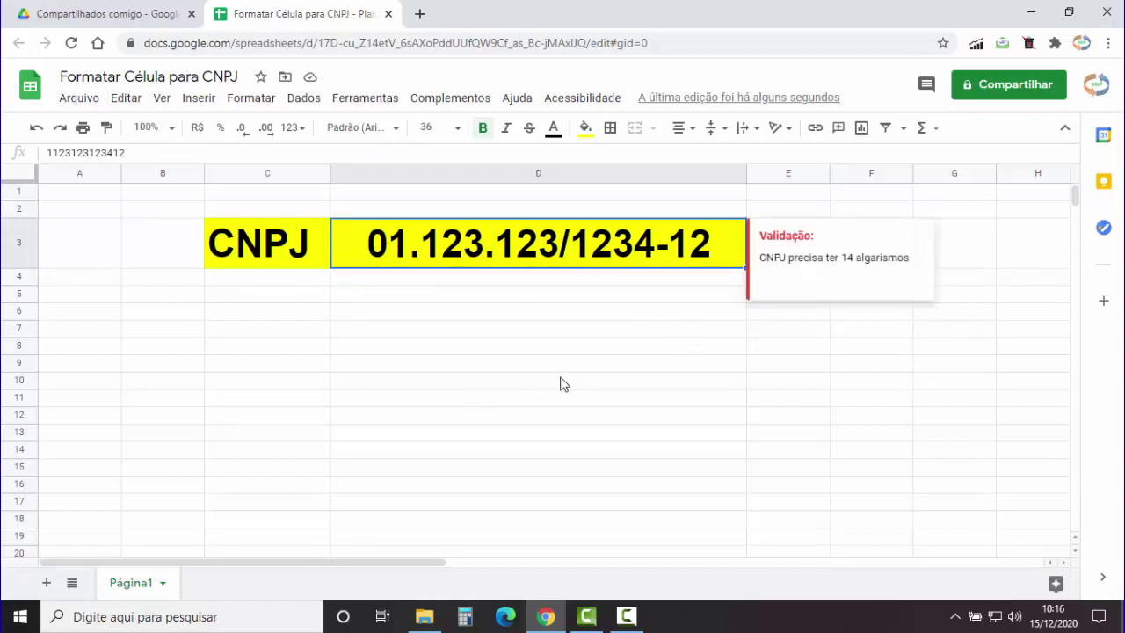
pyautogui.click(426, 312)
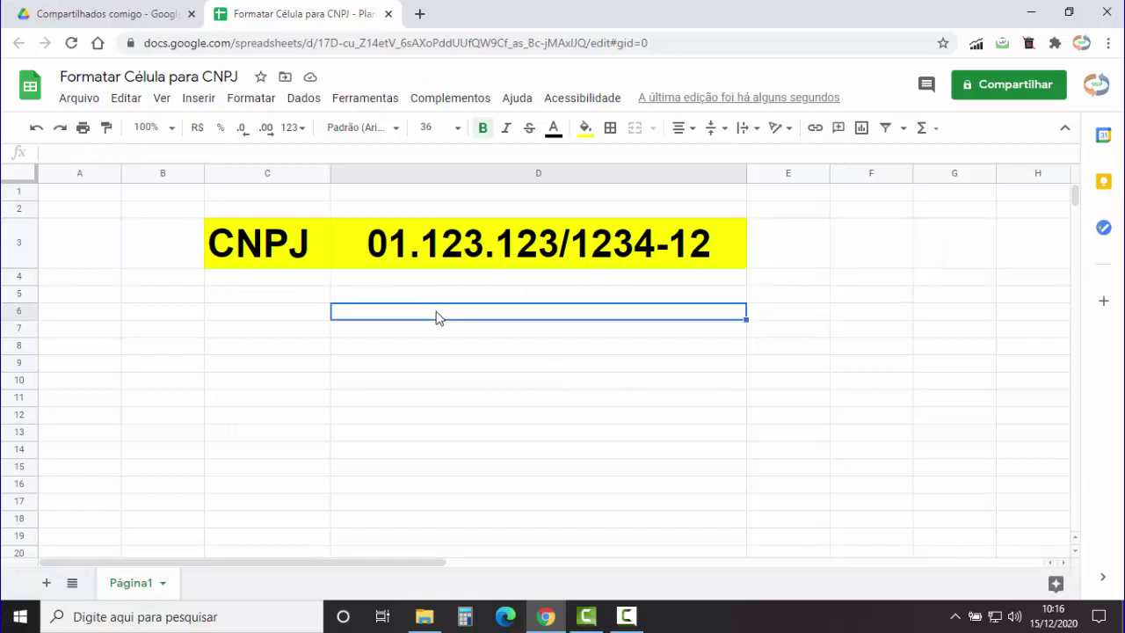
pyautogui.click(509, 259)
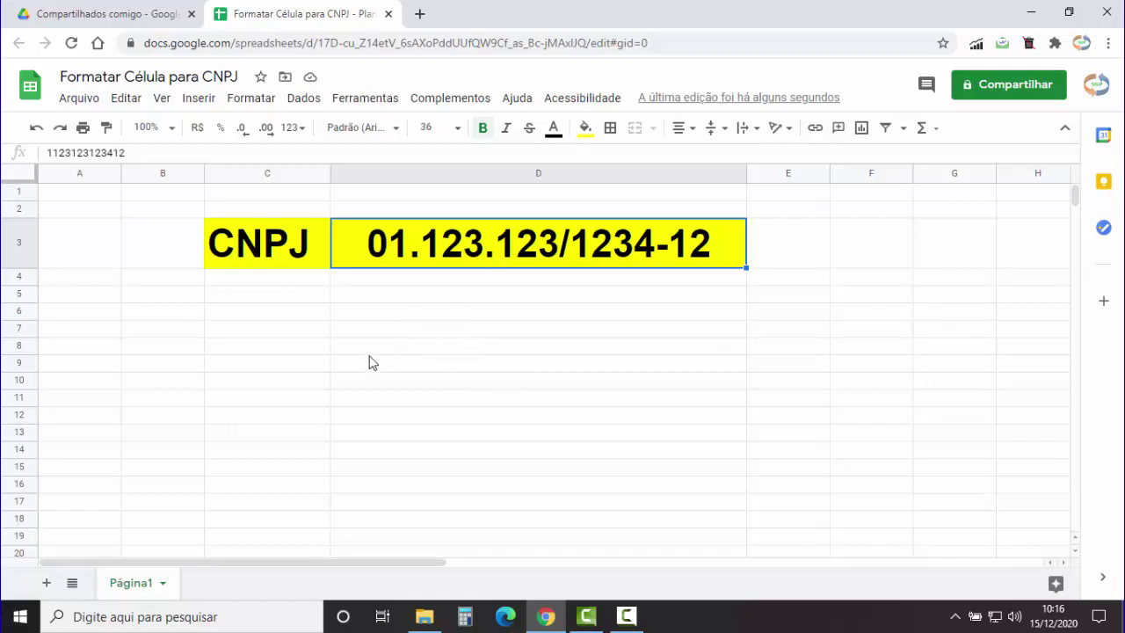
# Step: Apply the zero-padded custom mask 00"."000"."000"/"0000"-"00 to D3
pyautogui.click(249, 98)
pyautogui.moveTo(281, 179)
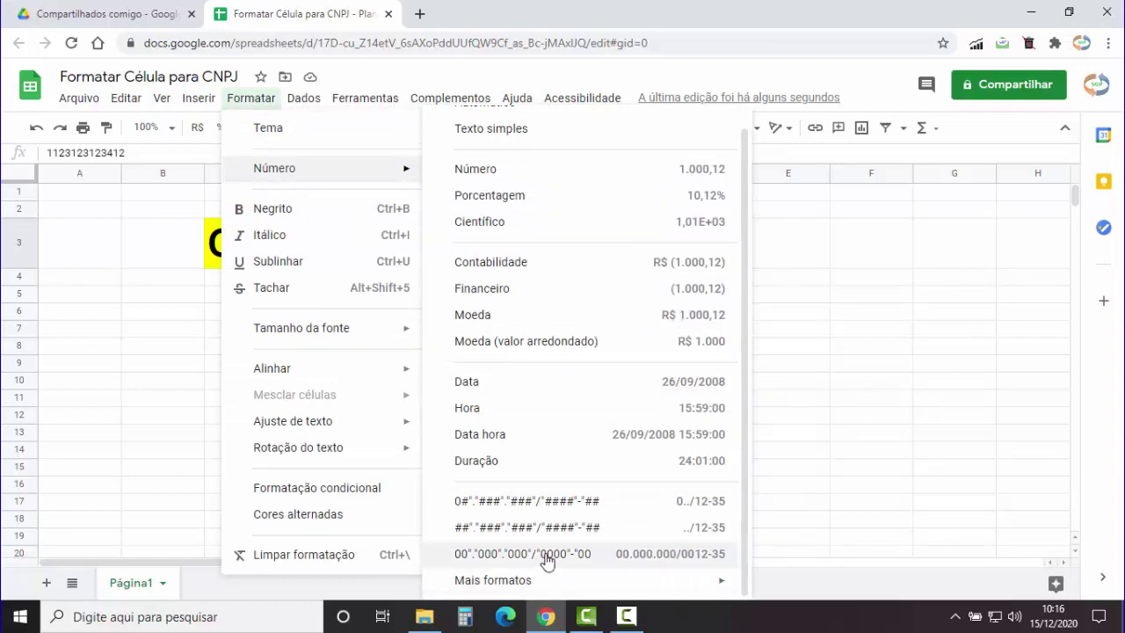
pyautogui.moveTo(553, 575)
pyautogui.click(791, 572)
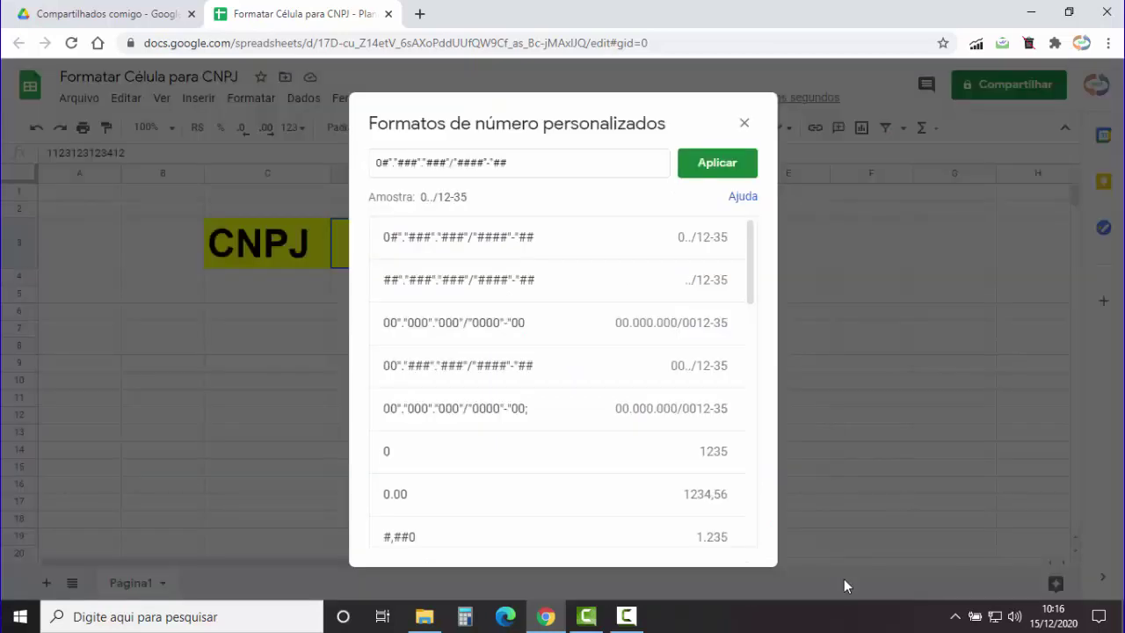
pyautogui.click(464, 333)
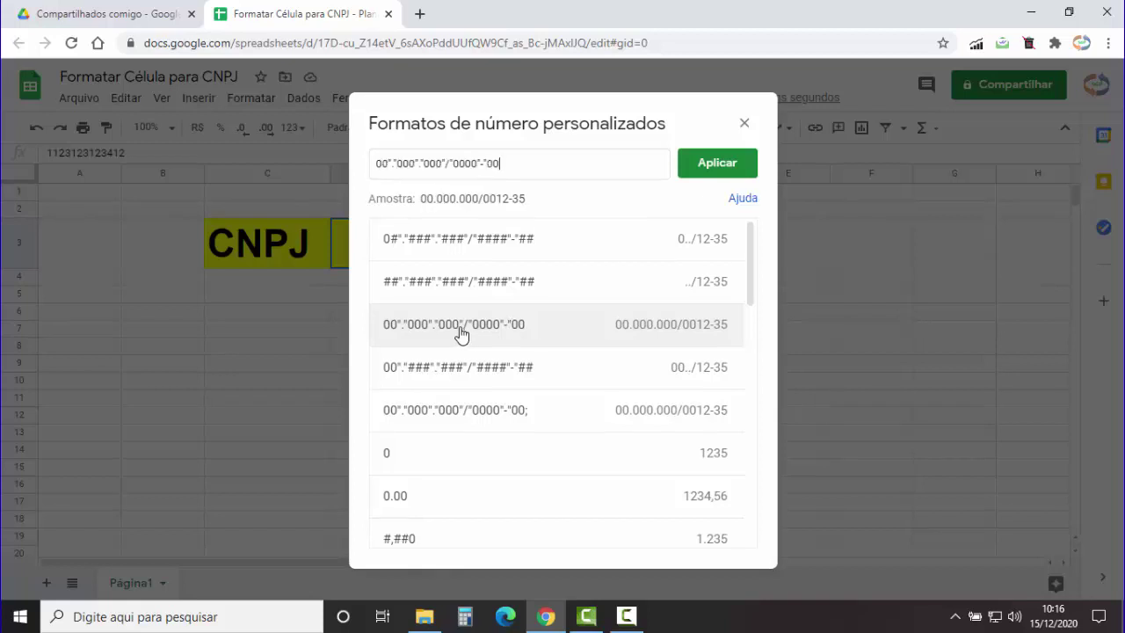
pyautogui.click(709, 167)
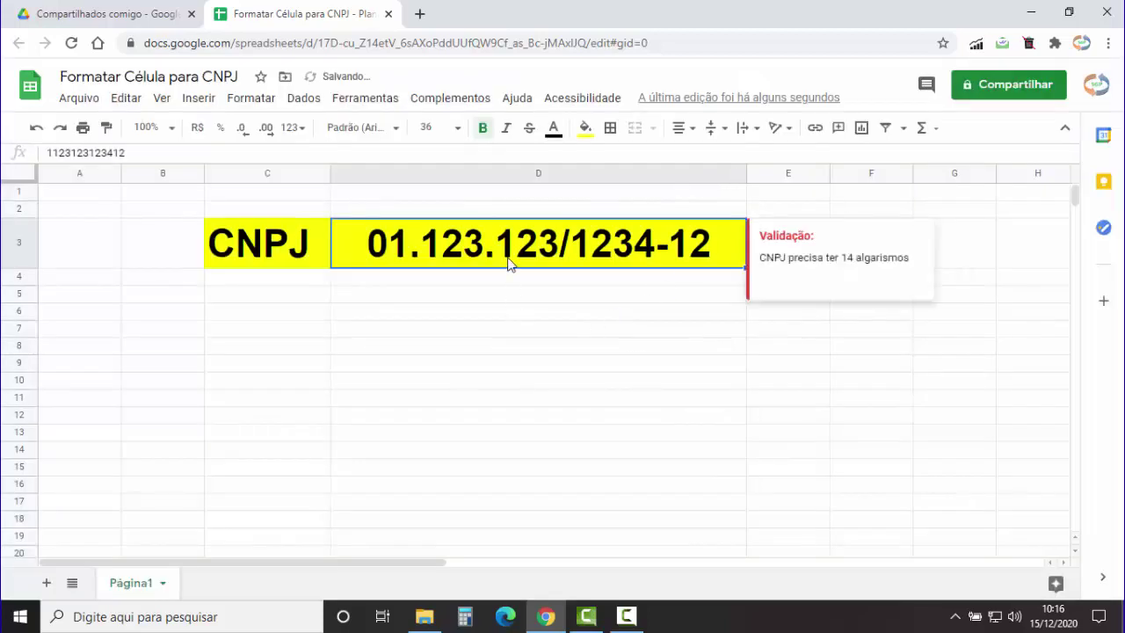
# Step: Enter 1 in D3 so it displays as 00.000.000/0000-01
pyautogui.write('1')
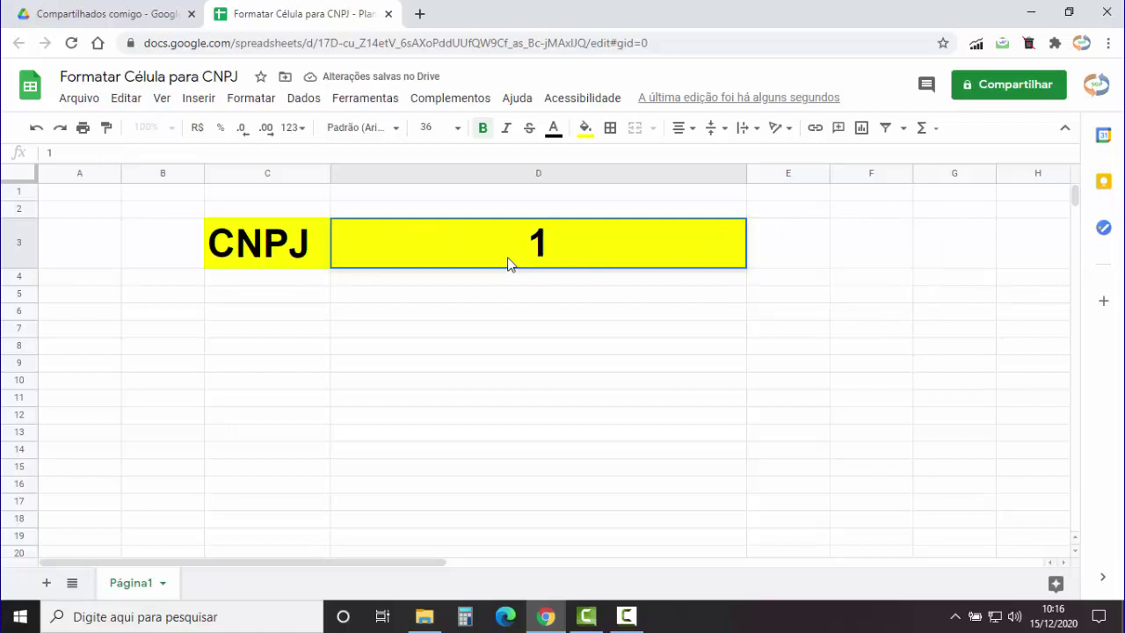
pyautogui.press('Return')
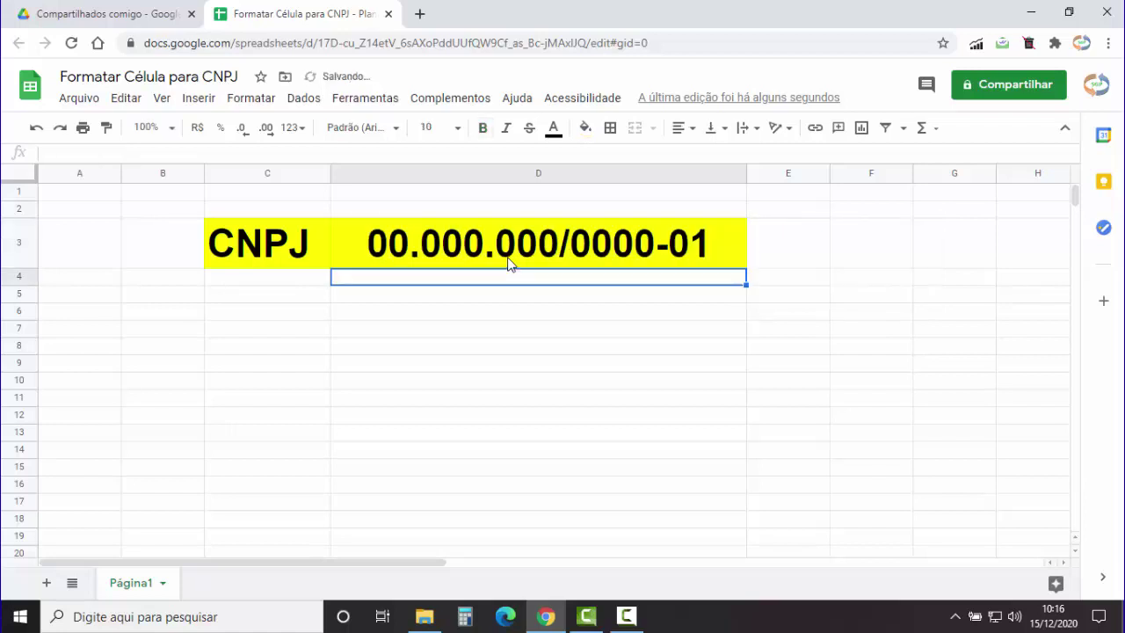
pyautogui.click(510, 262)
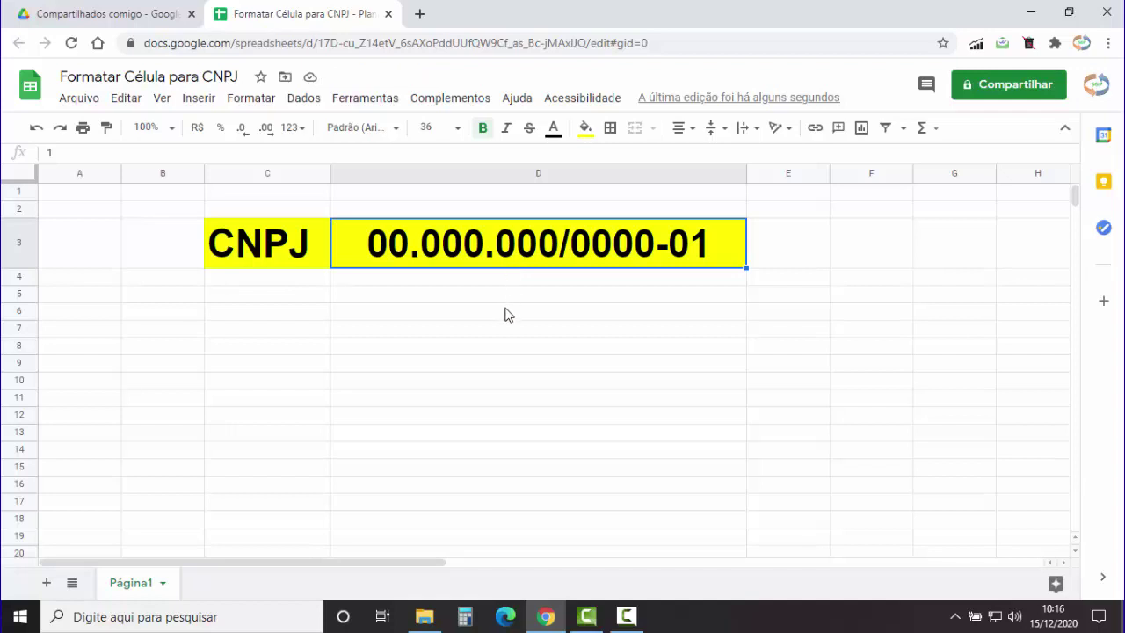
# Step: Switch D3 to the preset mask ##"."###"."###"/"####"-"##, so the value 1 shows as ../-1
pyautogui.click(251, 97)
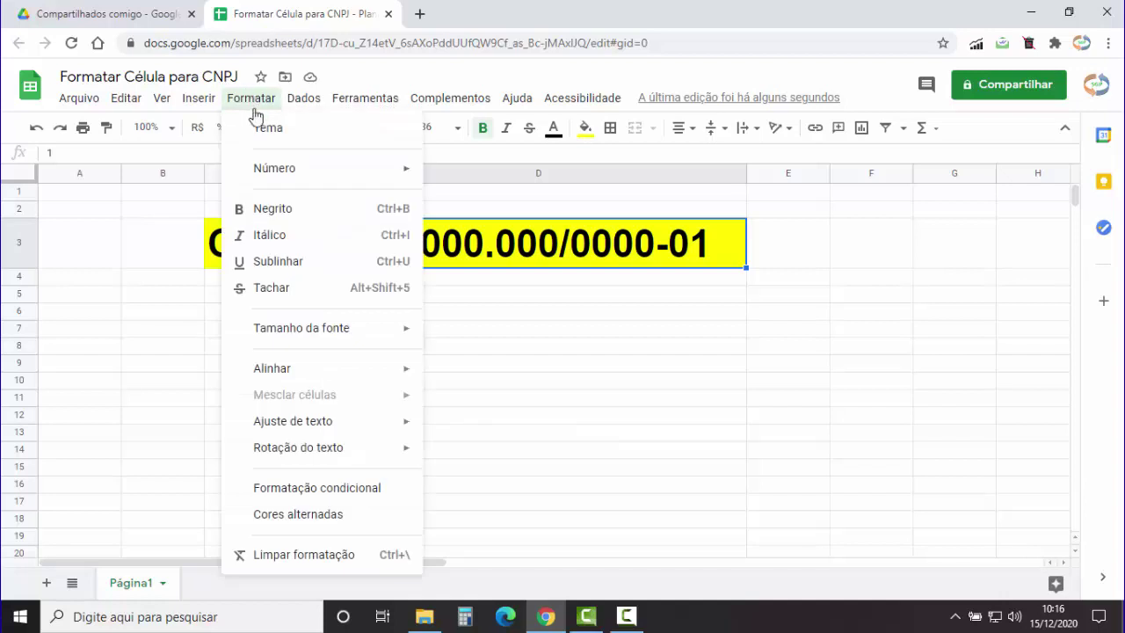
pyautogui.moveTo(296, 170)
pyautogui.scroll(-1, 659, 413)
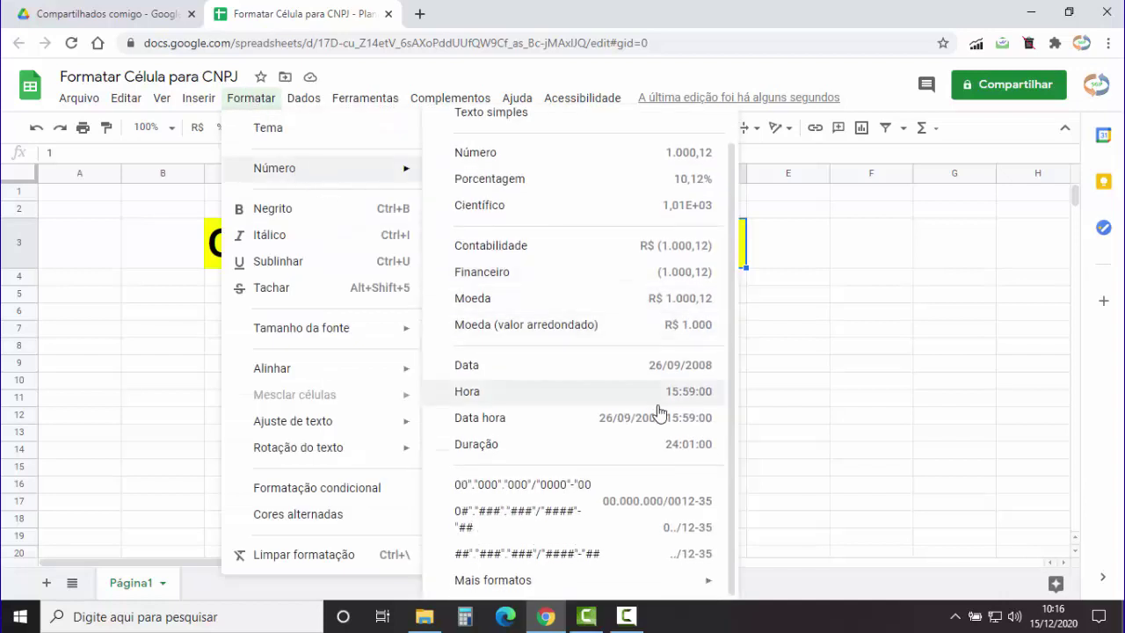
pyautogui.moveTo(709, 585)
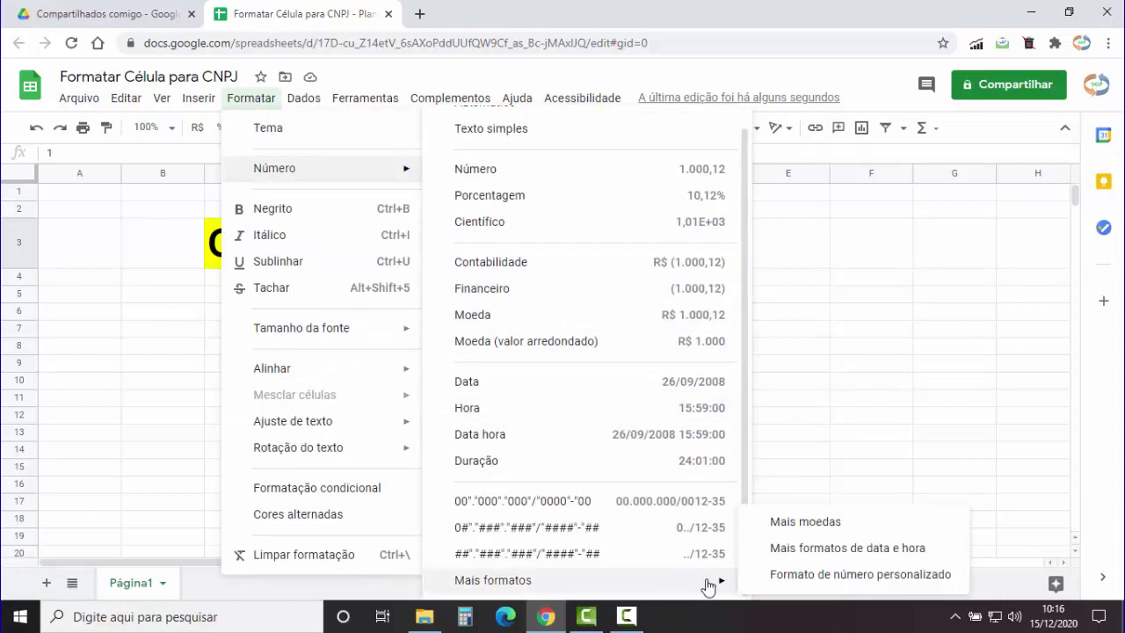
pyautogui.click(822, 577)
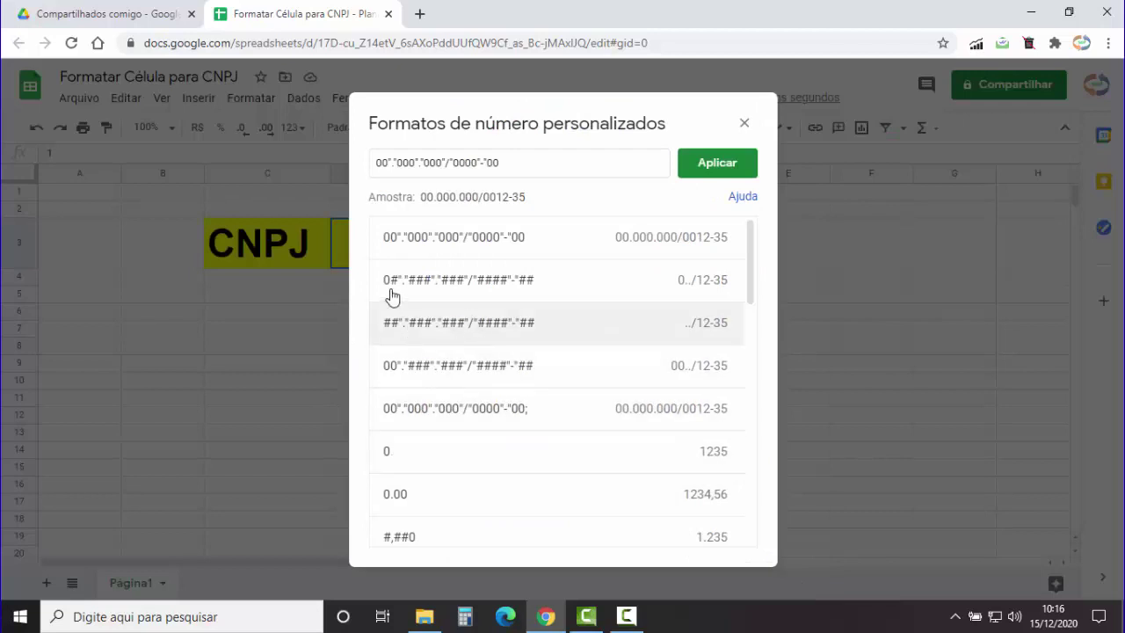
pyautogui.click(457, 328)
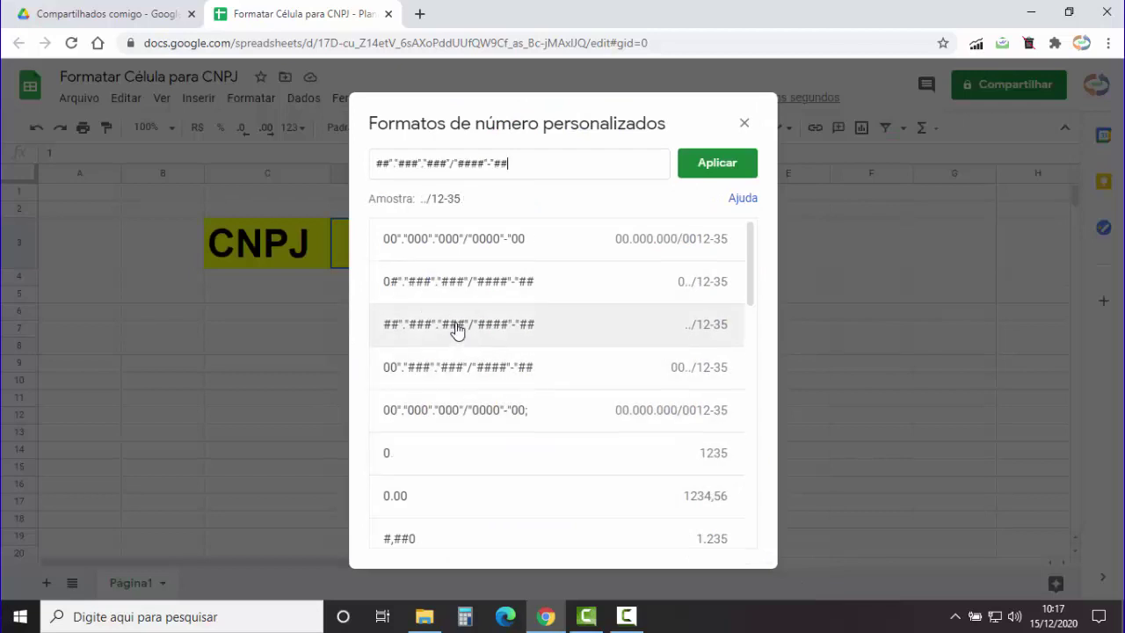
pyautogui.click(712, 167)
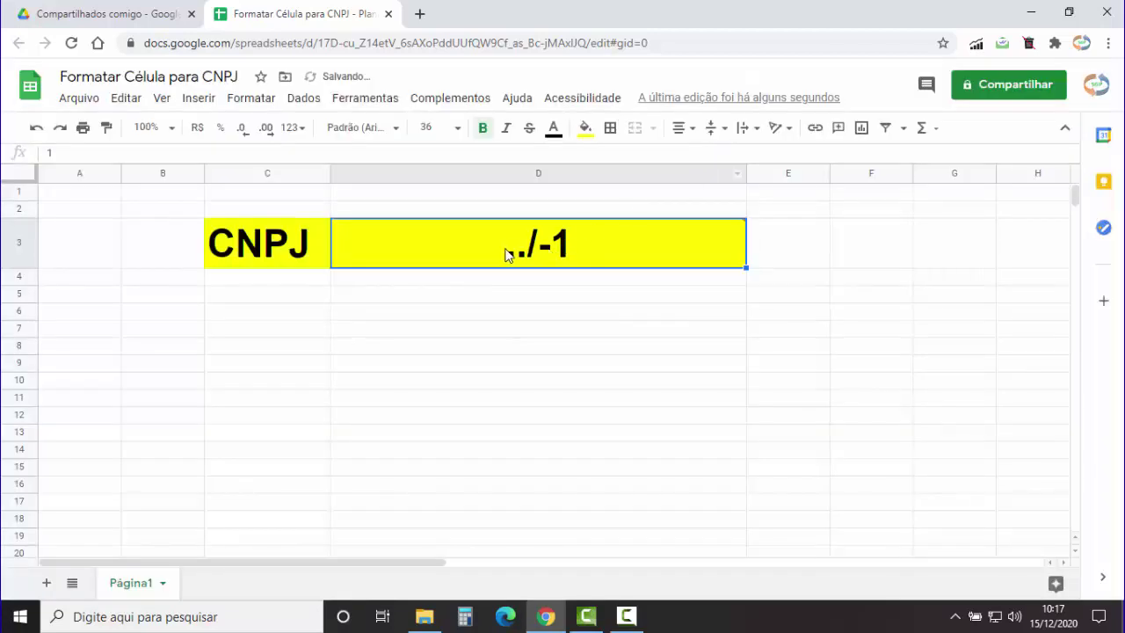
pyautogui.write('01')
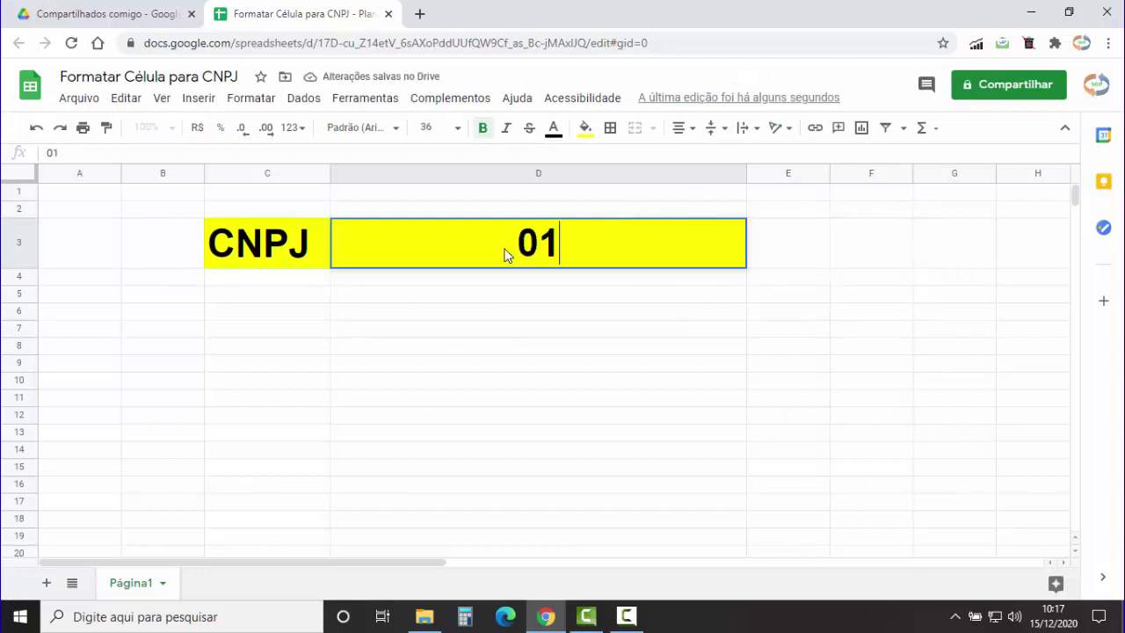
pyautogui.write('123123')
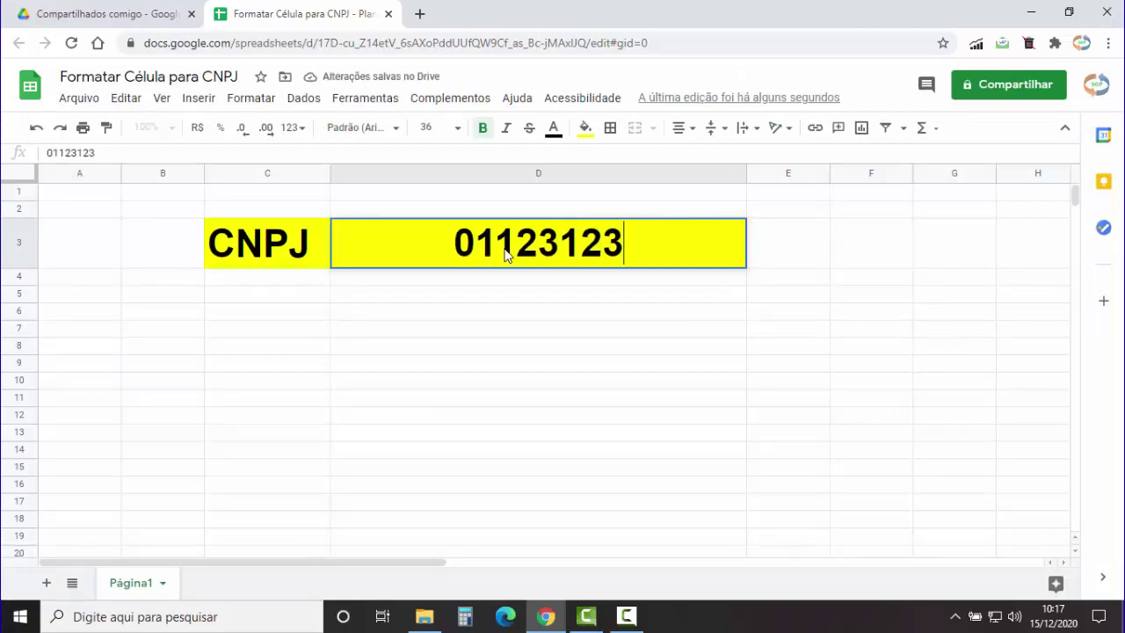
pyautogui.write('12341')
pyautogui.press('Return')
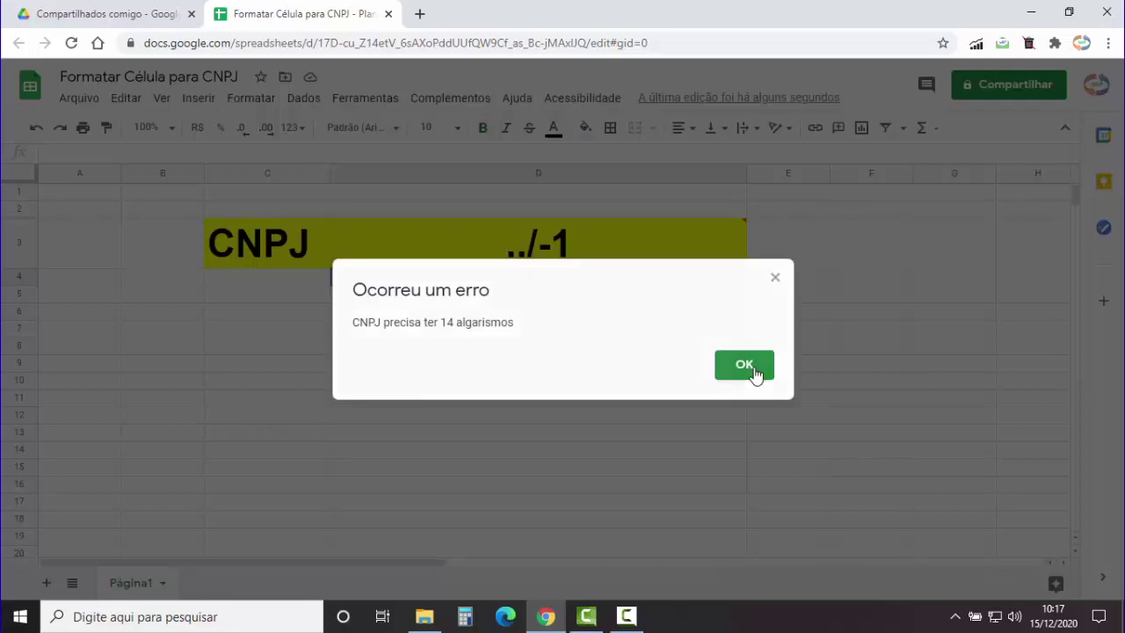
pyautogui.click(750, 369)
pyautogui.click(513, 255)
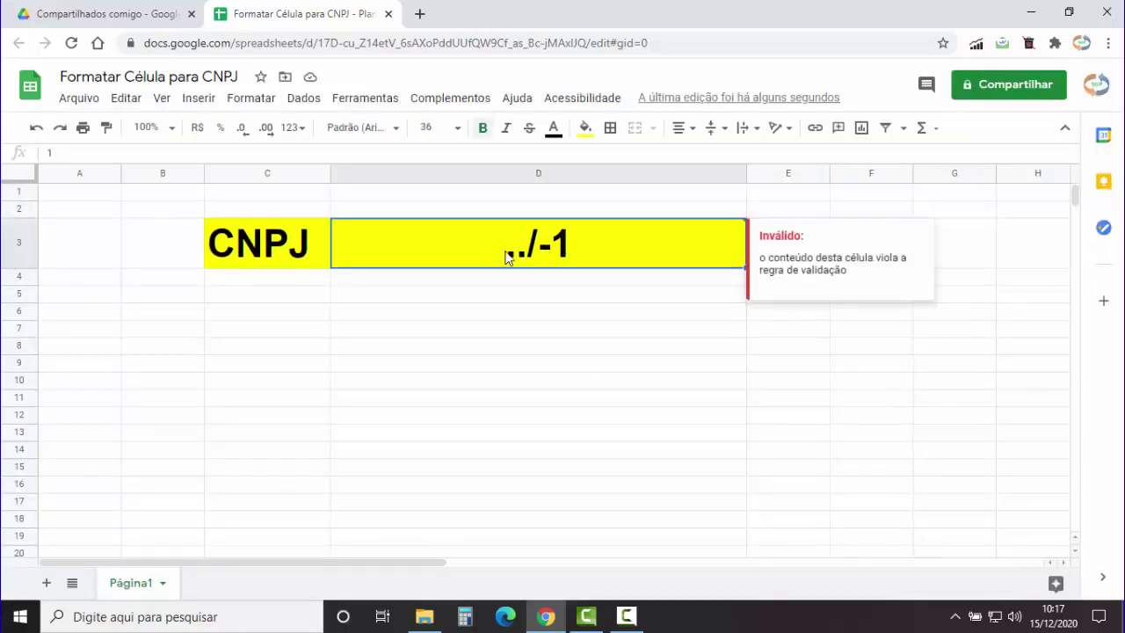
pyautogui.write('0')
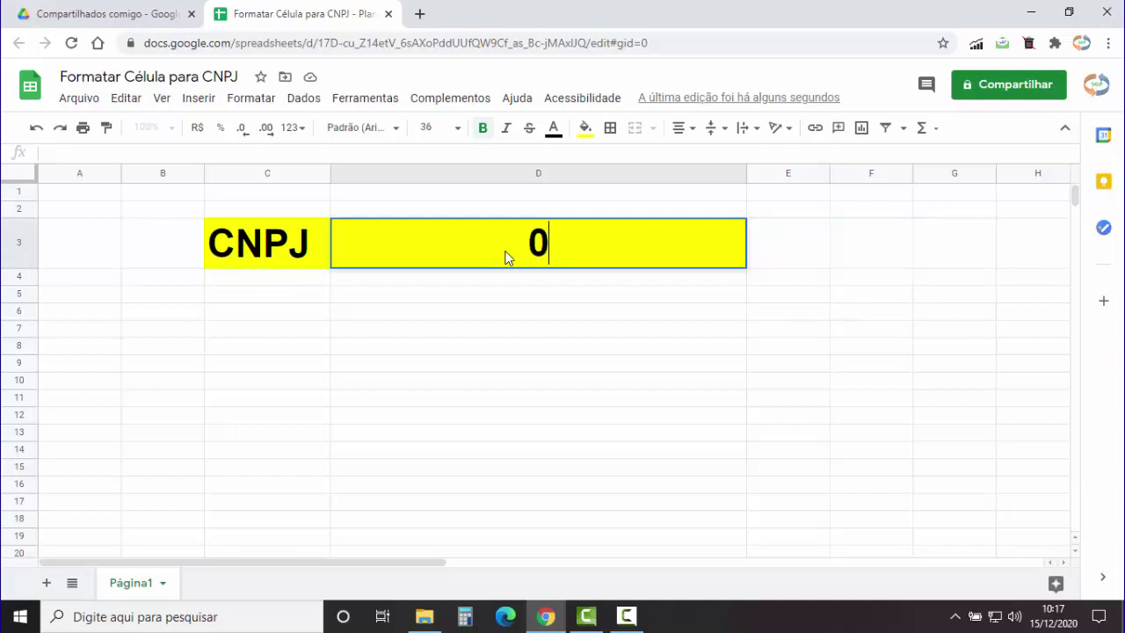
pyautogui.write('1123')
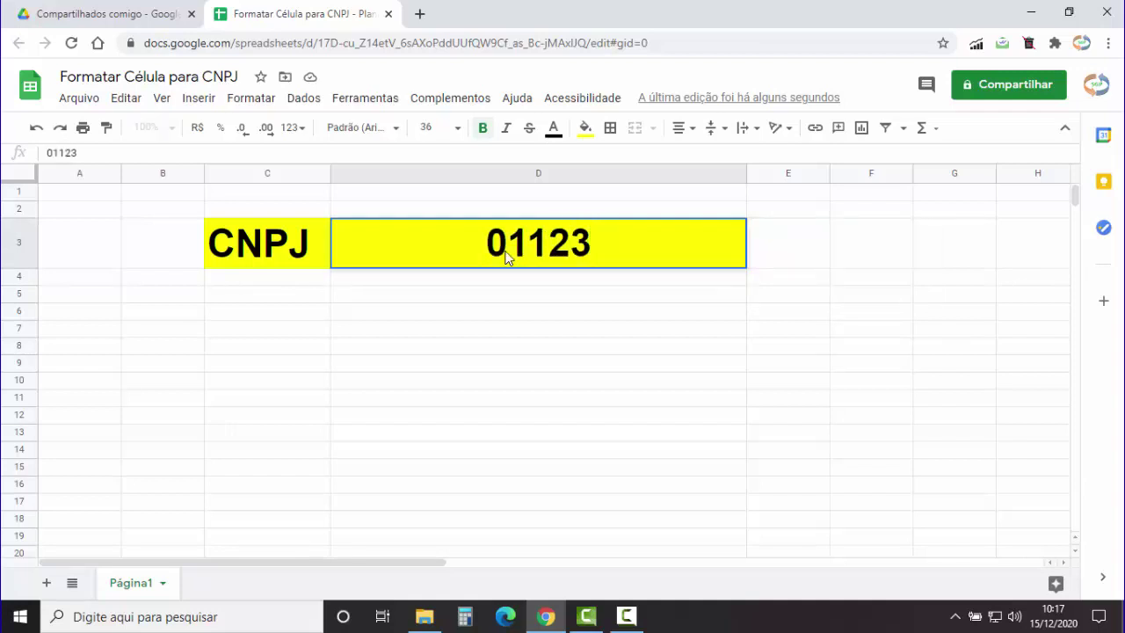
pyautogui.write('12312341')
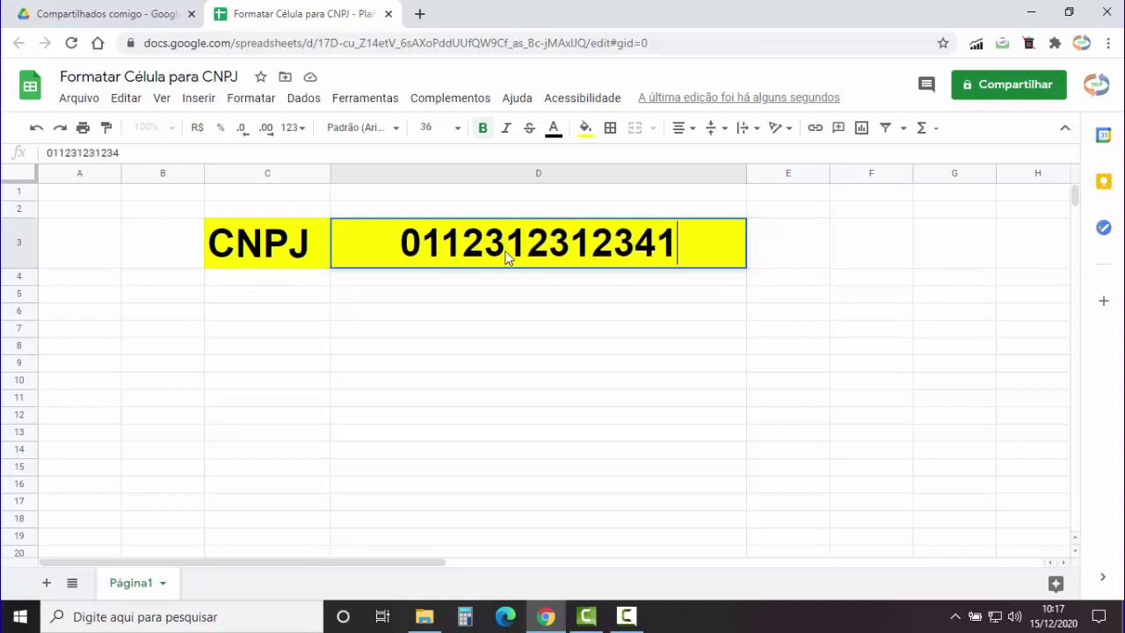
pyautogui.write('2')
pyautogui.press('Return')
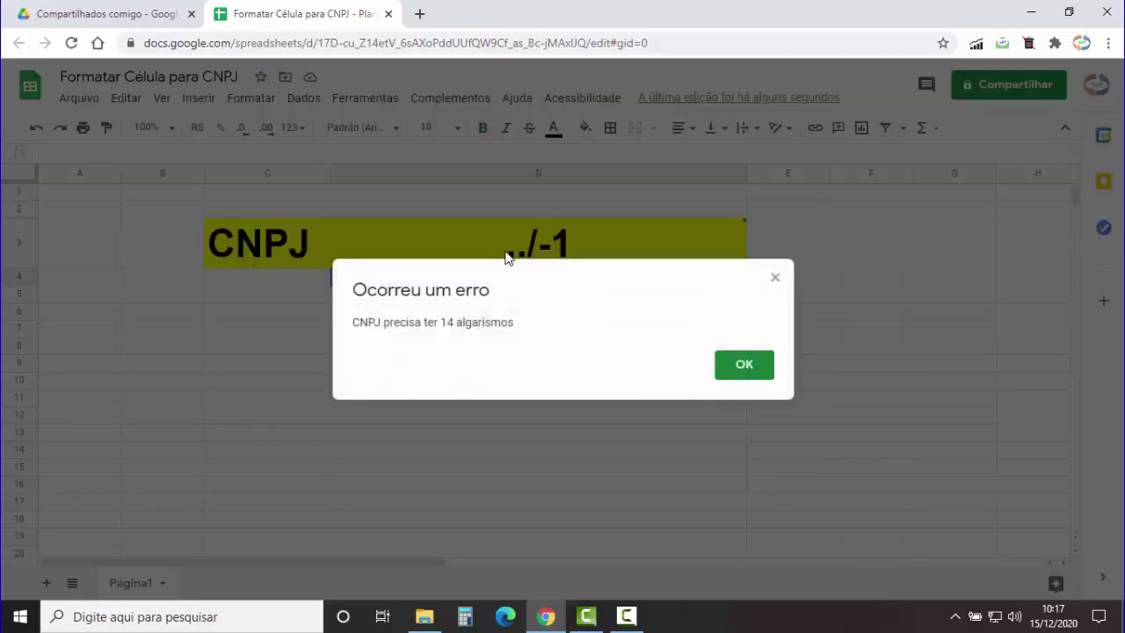
pyautogui.press('Return')
pyautogui.click(507, 256)
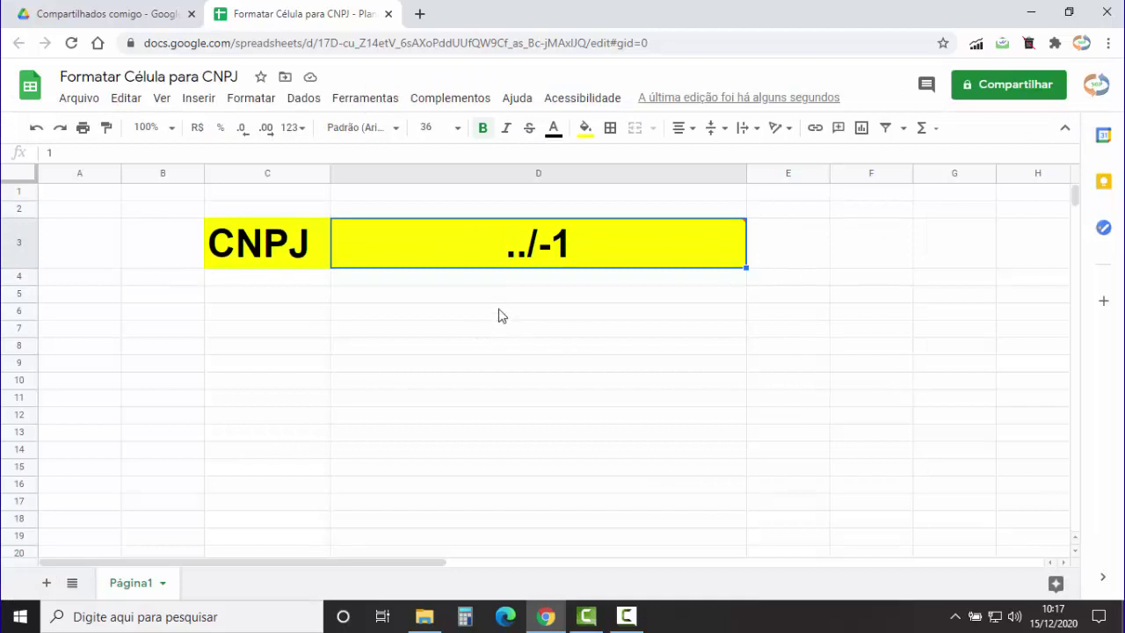
pyautogui.moveTo(506, 255)
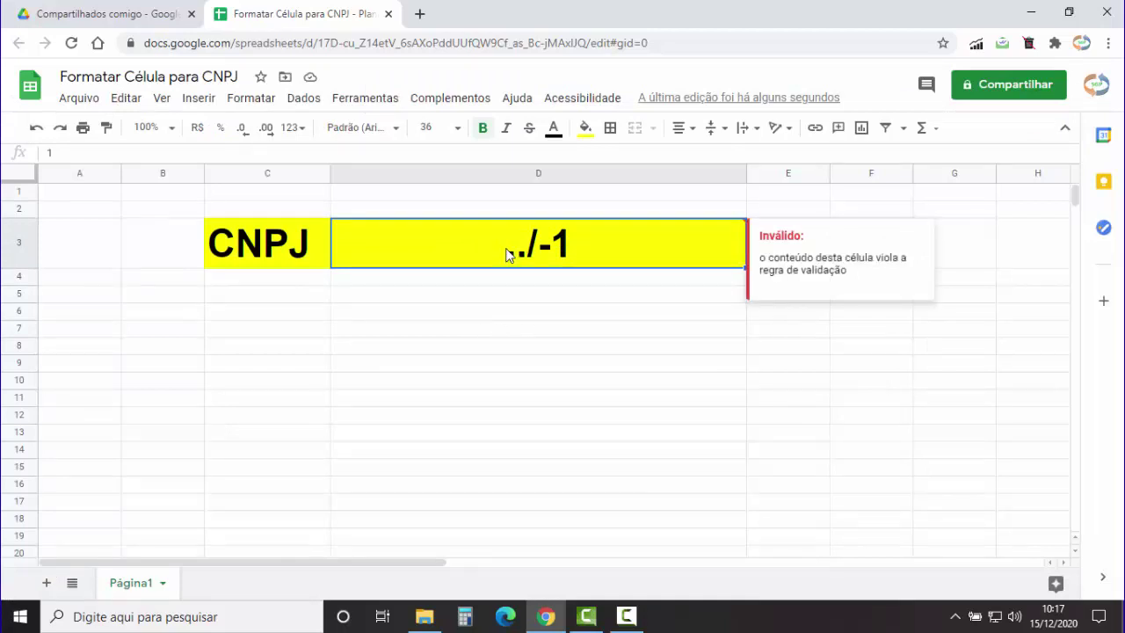
pyautogui.write('12123')
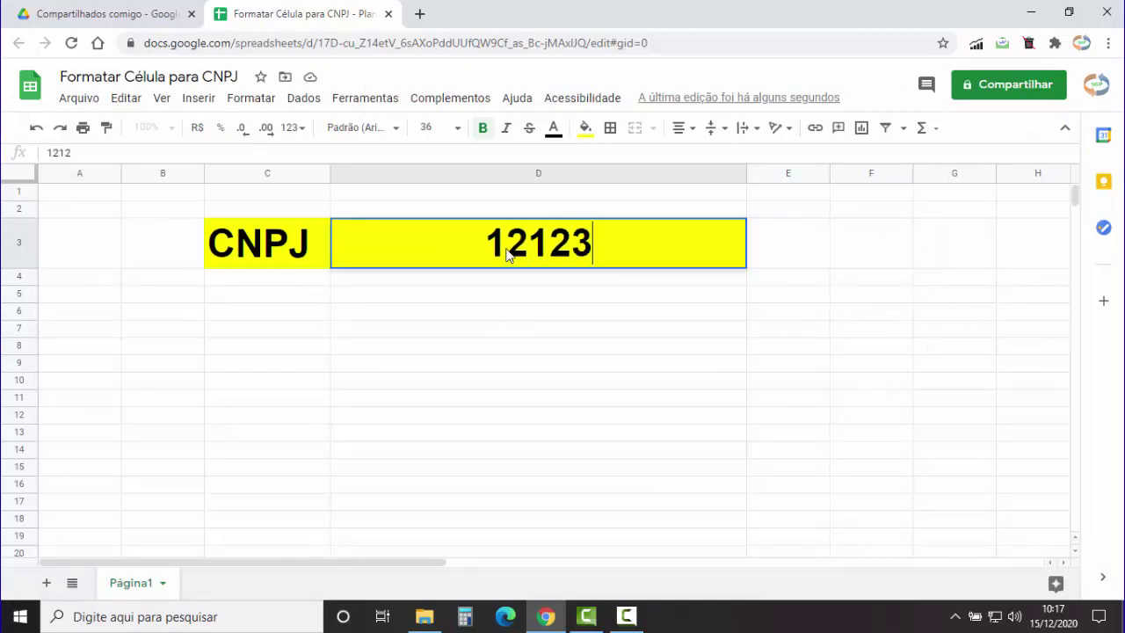
pyautogui.write('1223123412')
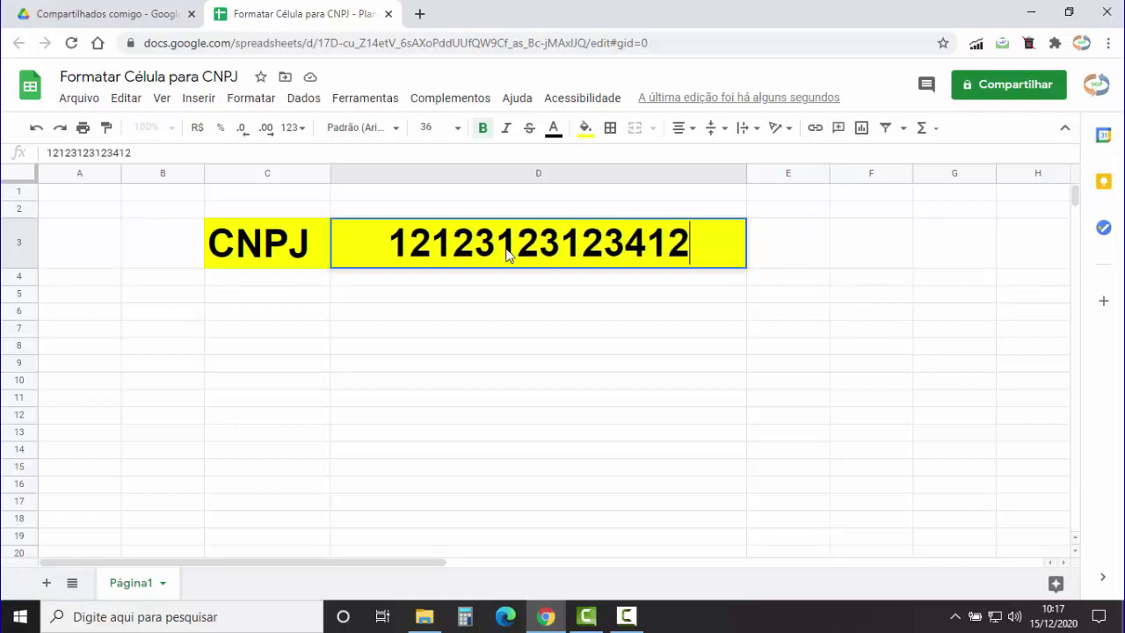
pyautogui.press('Return')
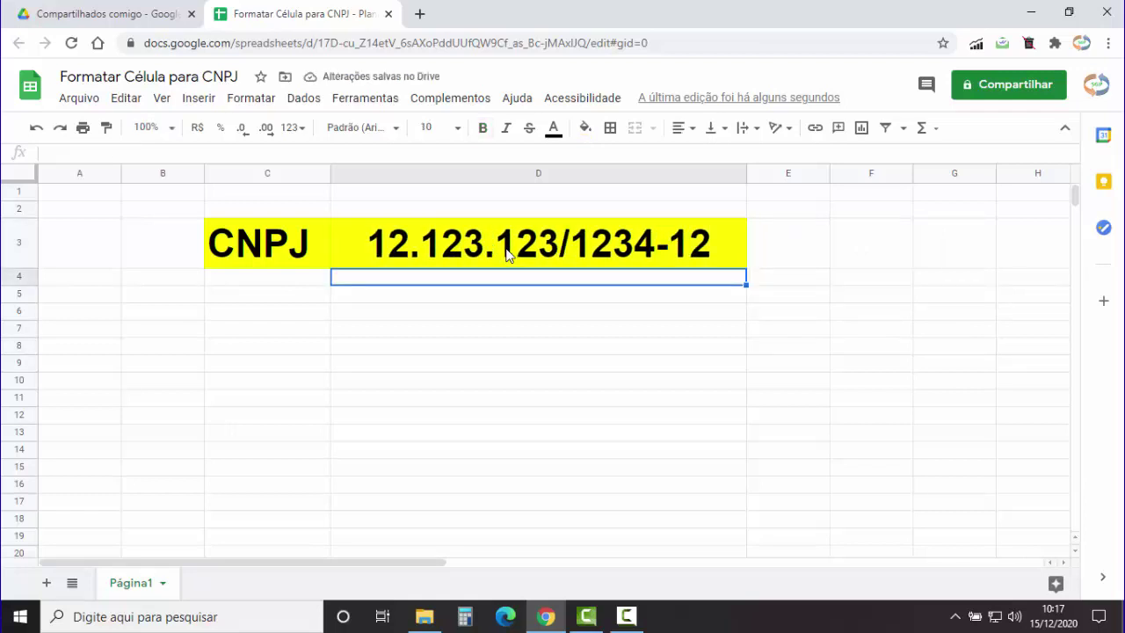
pyautogui.click(507, 253)
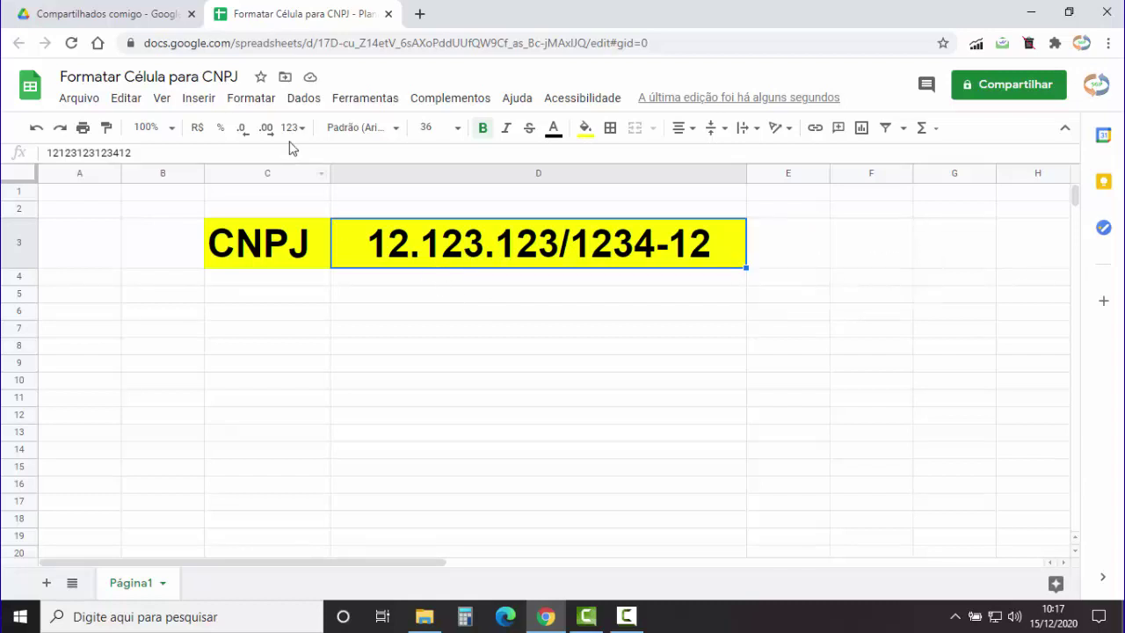
# Step: Load the preset 0#"."###"."###"/"####"-"## into D3's custom number format editor
pyautogui.click(252, 97)
pyautogui.moveTo(280, 167)
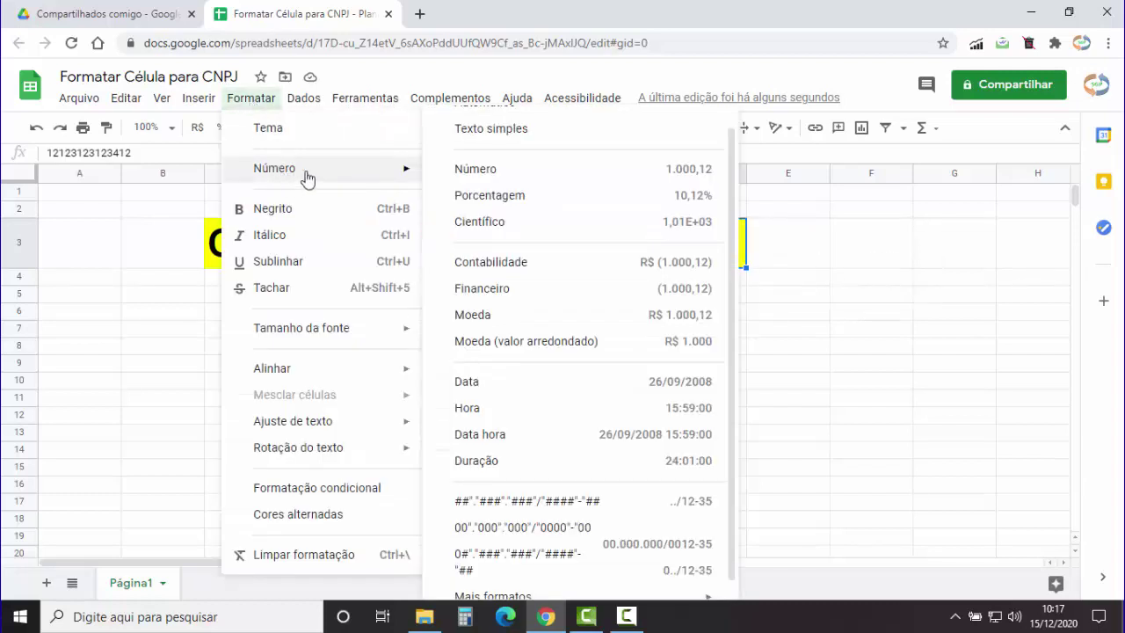
pyautogui.scroll(-1, 587, 409)
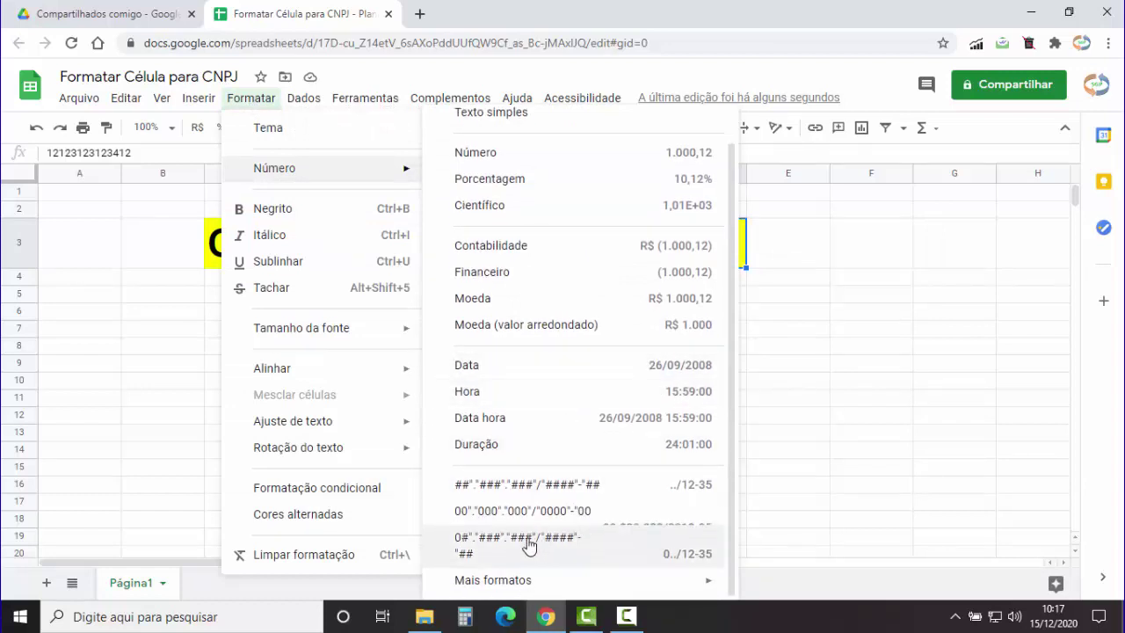
pyautogui.moveTo(730, 581)
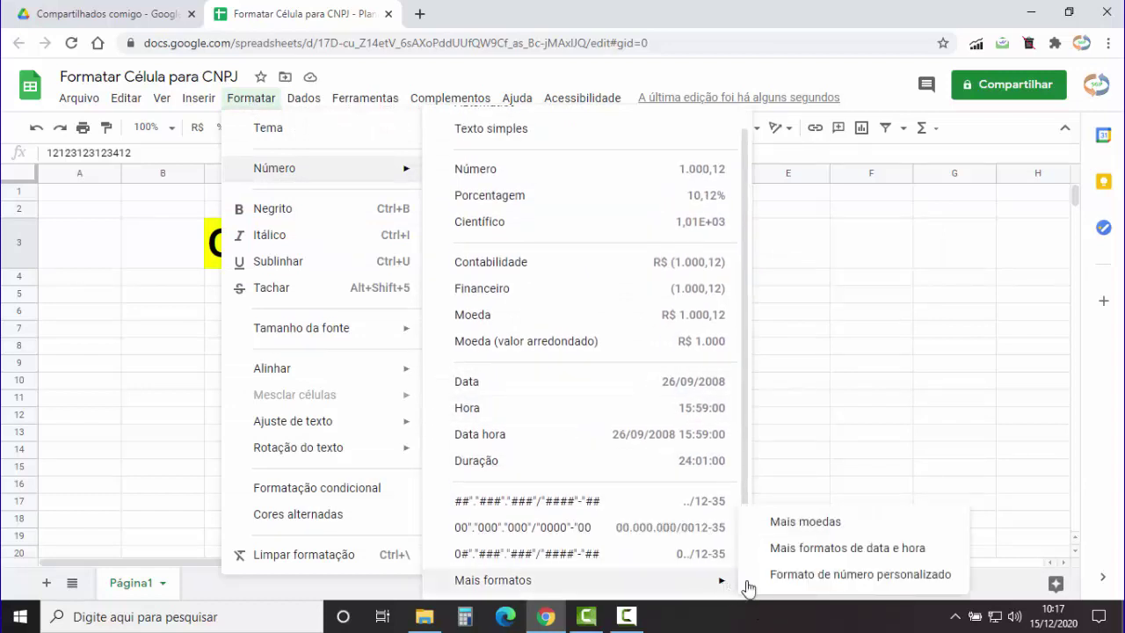
pyautogui.click(828, 575)
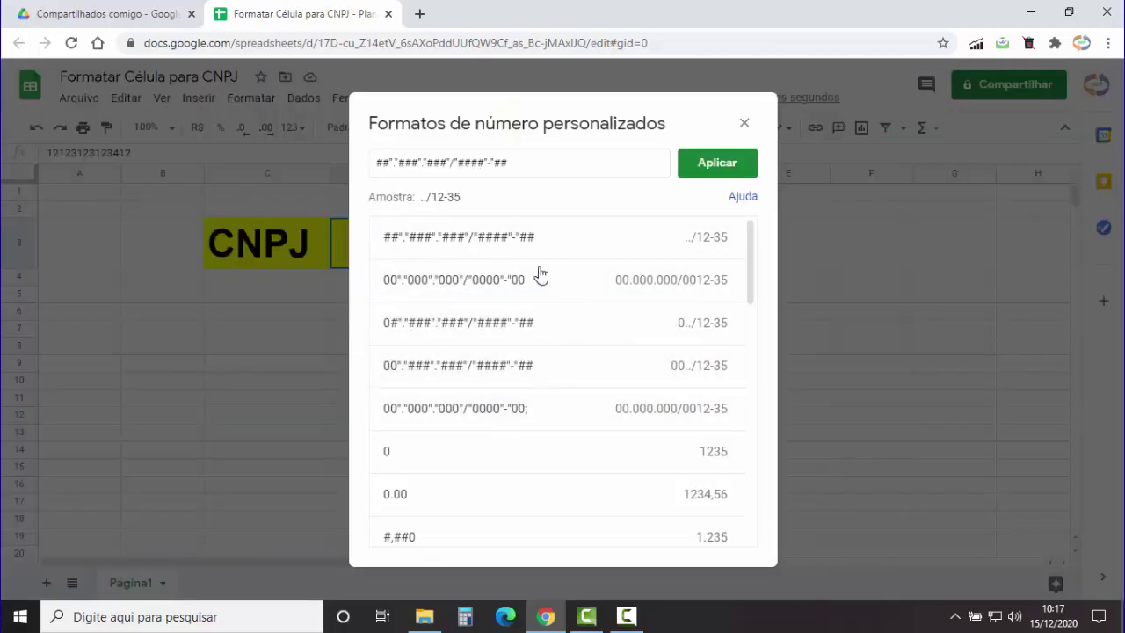
pyautogui.click(466, 331)
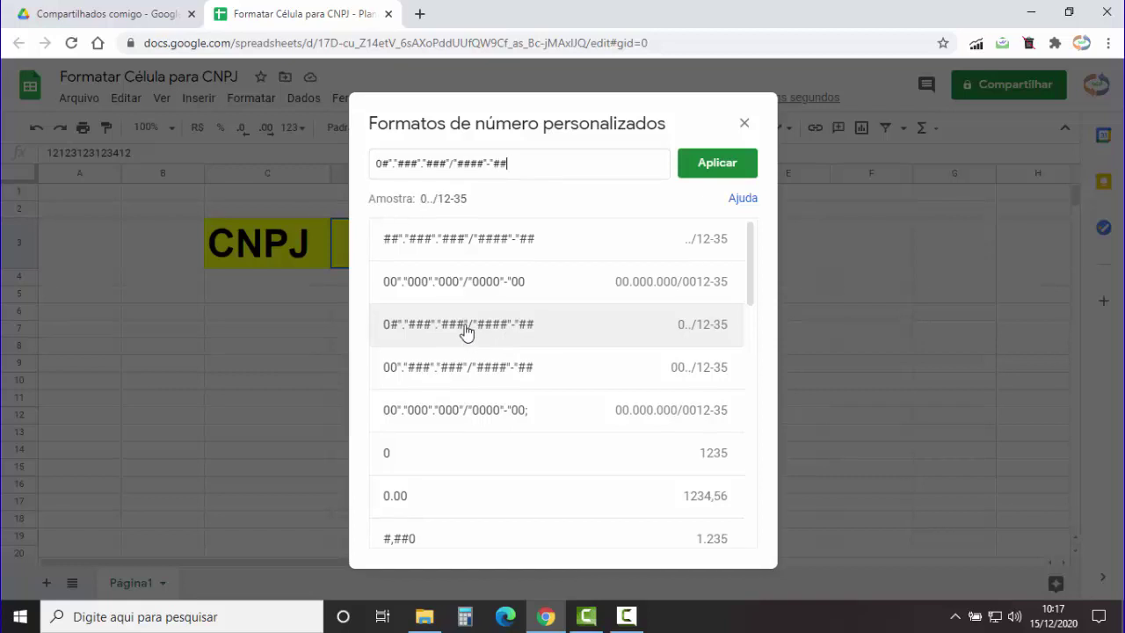